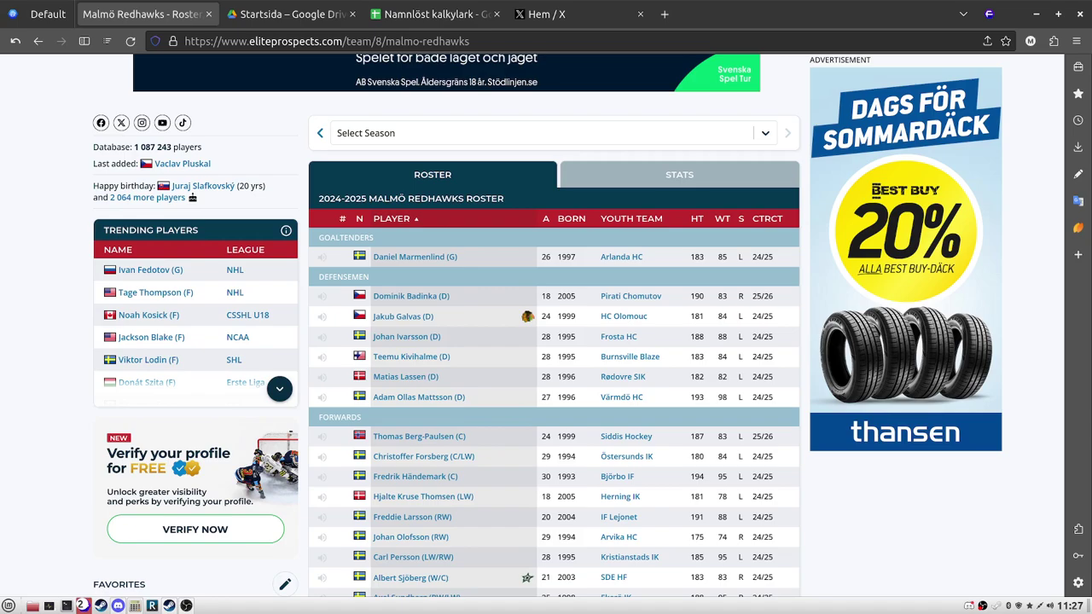
# Switch to the Namnlöst kalkylark spreadsheet and review the whole forward lineup on the Forwards sheet
pyautogui.click(422, 14)
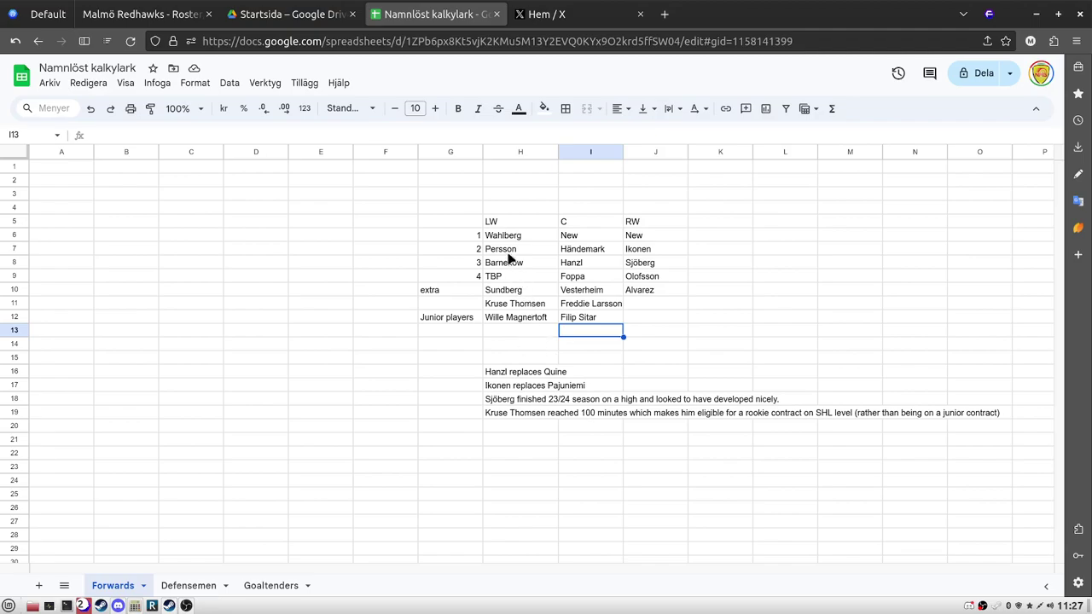
pyautogui.moveTo(465, 240); pyautogui.dragTo(652, 327)
pyautogui.click(666, 329)
pyautogui.moveTo(520, 266); pyautogui.dragTo(688, 324)
pyautogui.click(674, 329)
# Go through the extra forwards in row 10 of the Forwards sheet, from right wing to left wing
pyautogui.click(667, 290)
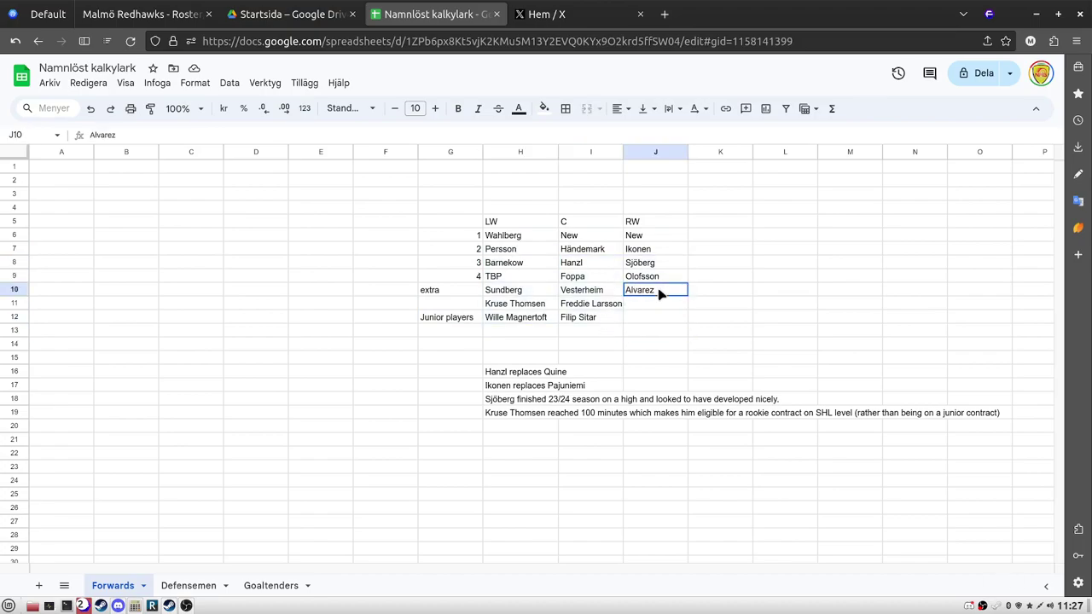
pyautogui.click(643, 331)
pyautogui.click(634, 296)
pyautogui.click(590, 296)
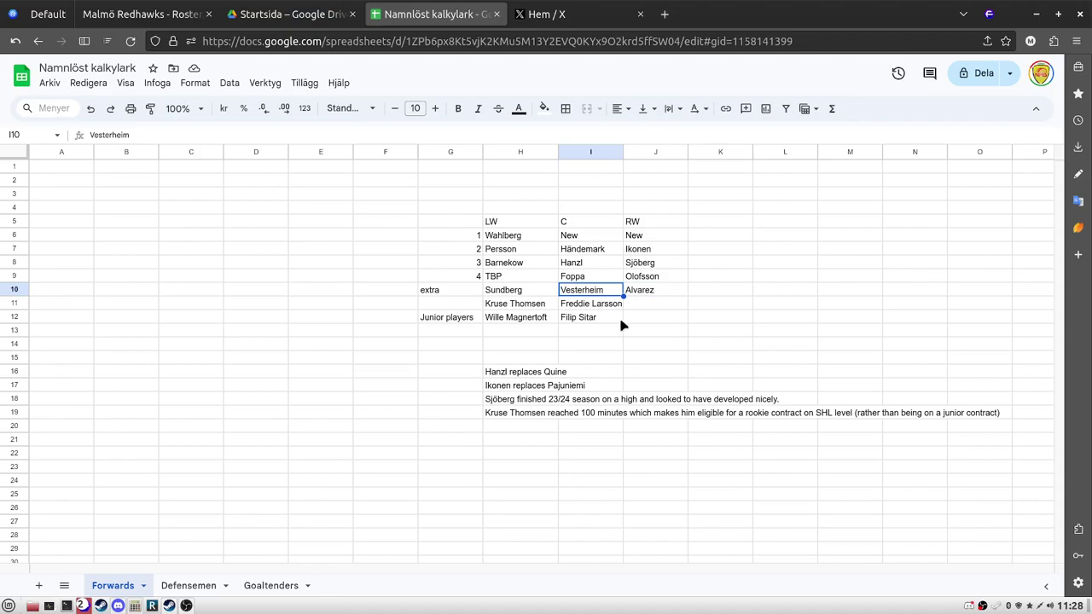
pyautogui.click(528, 294)
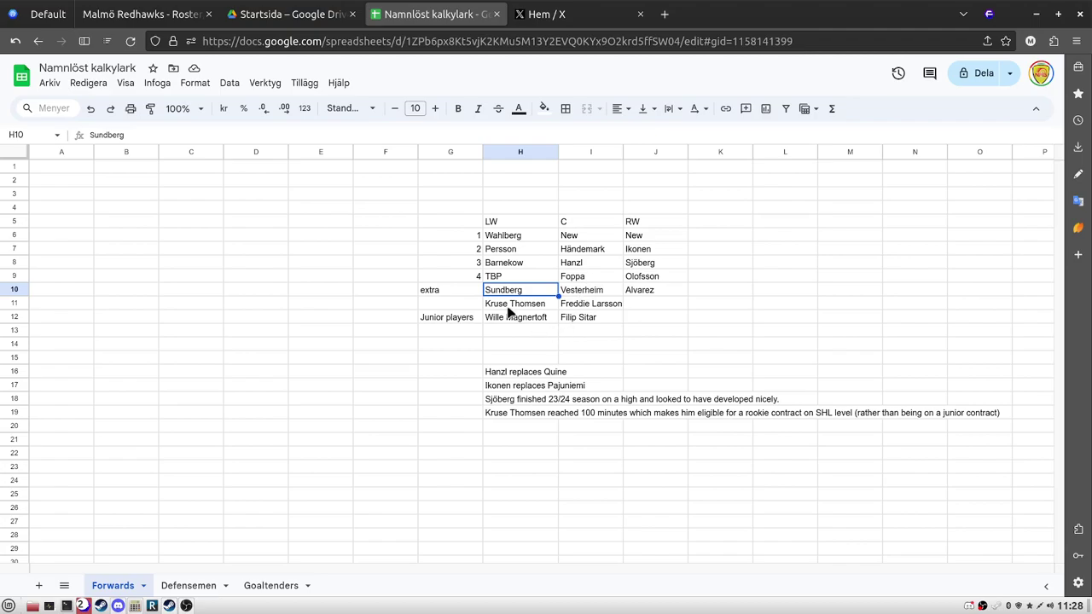
# Examine the two additional young forwards listed in row 11, beneath the extra forwards
pyautogui.click(536, 317)
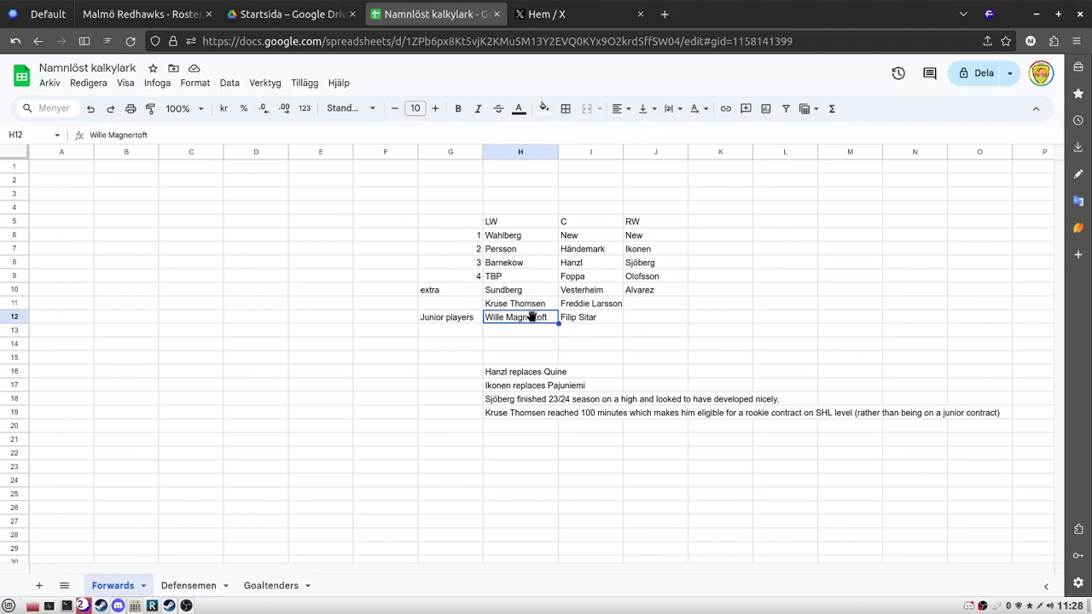
pyautogui.click(519, 304)
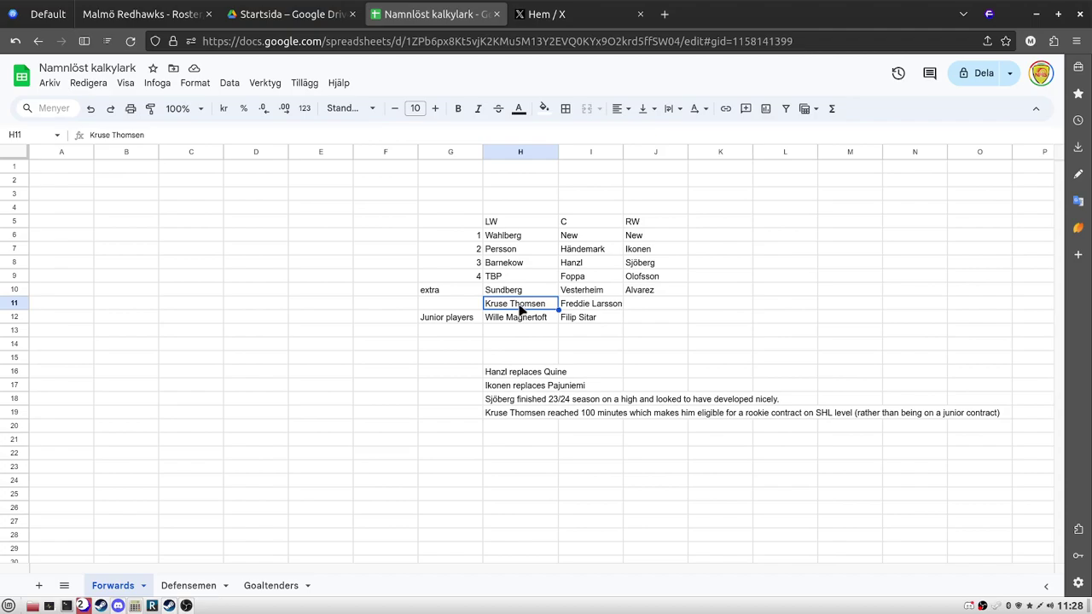
pyautogui.click(739, 334)
pyautogui.click(552, 307)
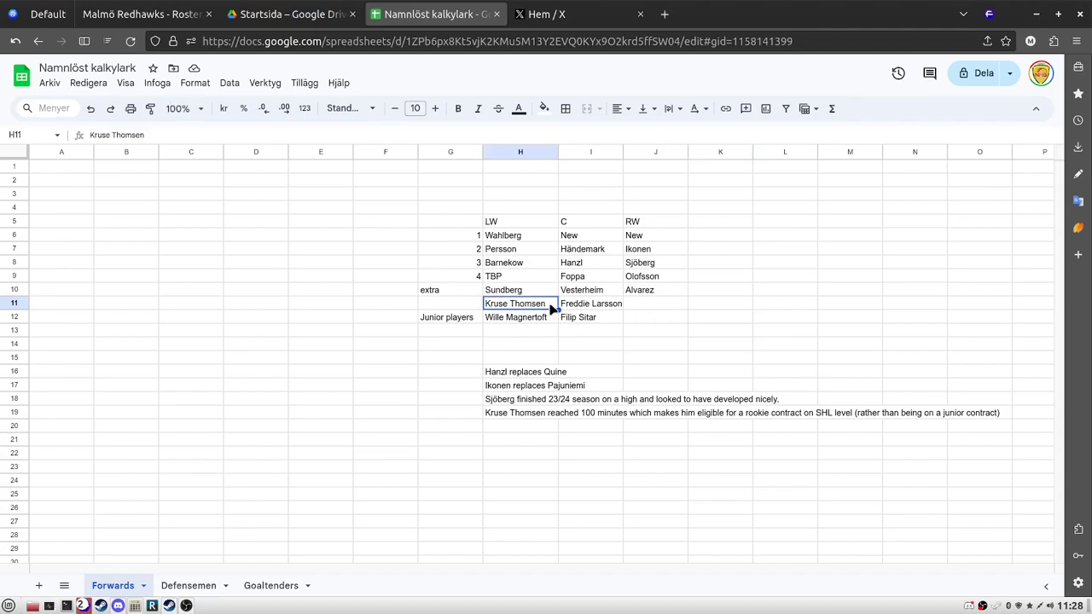
pyautogui.click(622, 319)
pyautogui.click(547, 308)
pyautogui.click(600, 305)
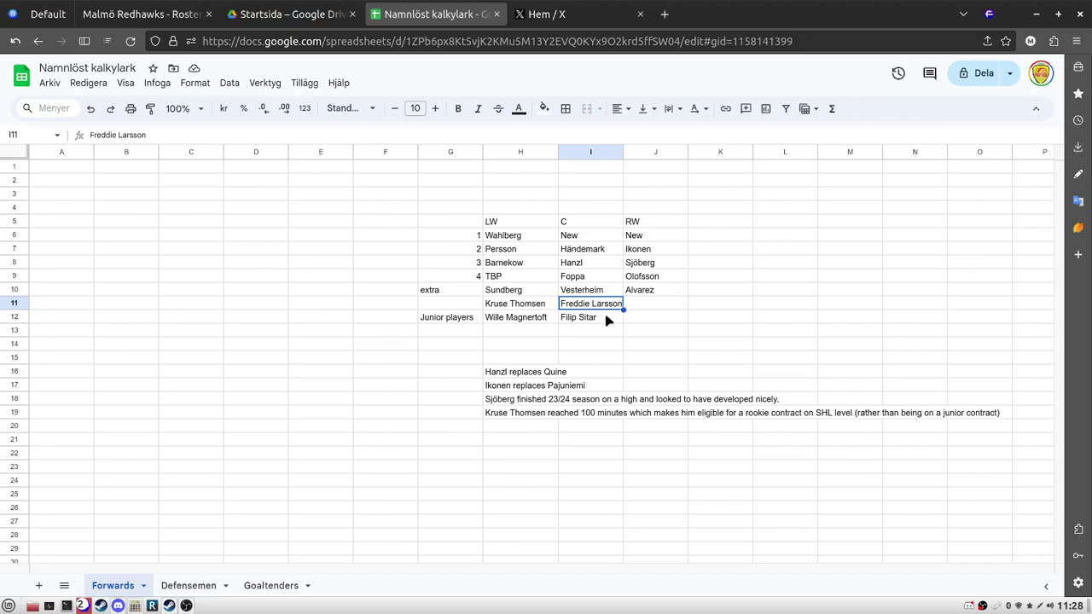
# Examine the Junior players row of the forward lineup
pyautogui.click(551, 329)
pyautogui.click(569, 318)
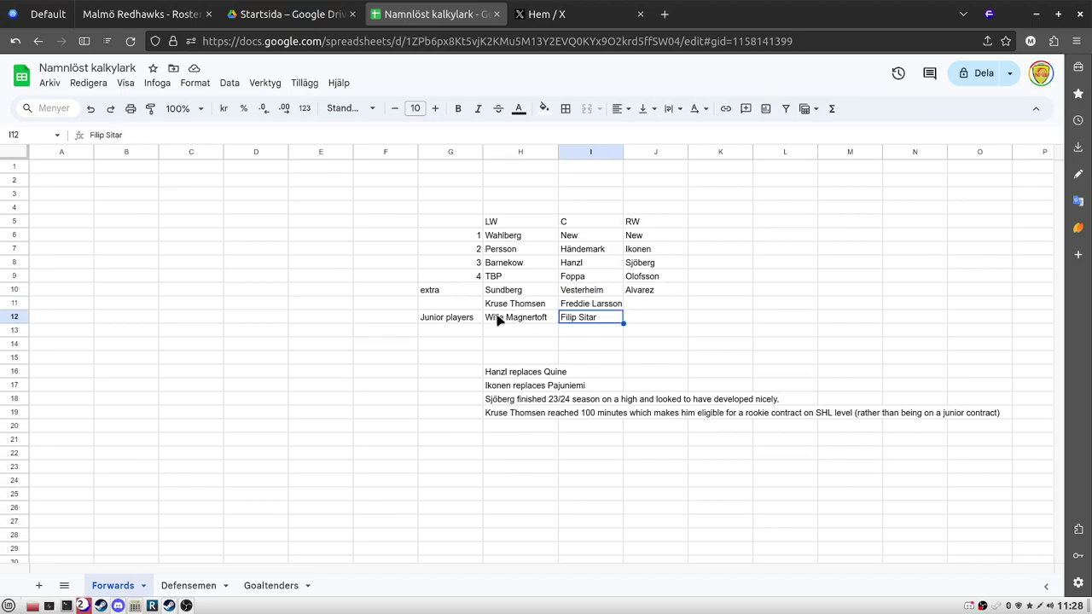
pyautogui.click(653, 331)
pyautogui.click(647, 321)
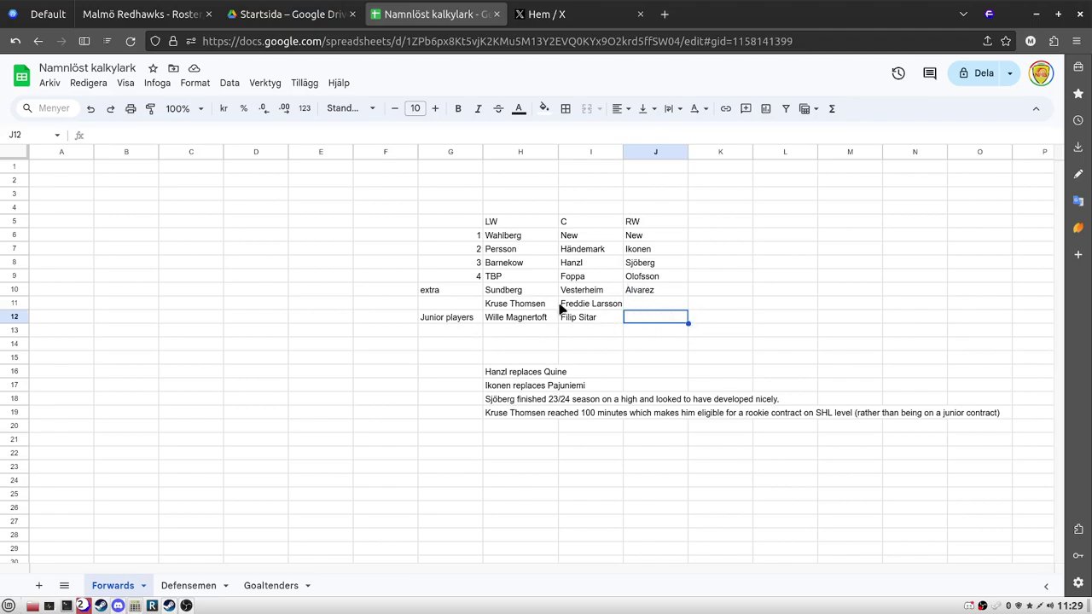
# Open the Defensemen sheet and look over the defensive pairs and extra players in H8:I11
pyautogui.click(194, 585)
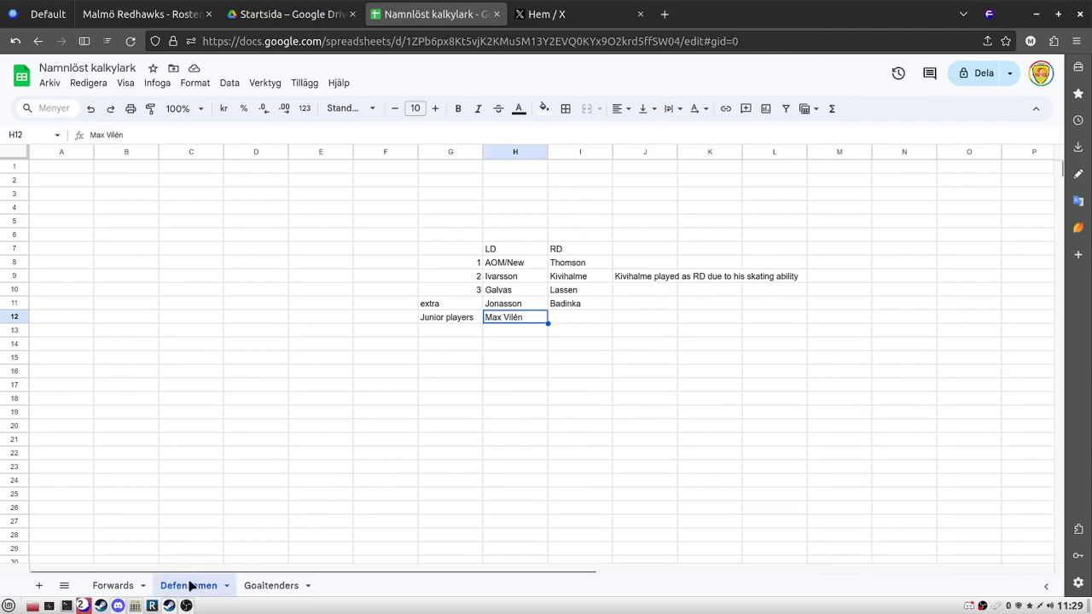
pyautogui.click(566, 334)
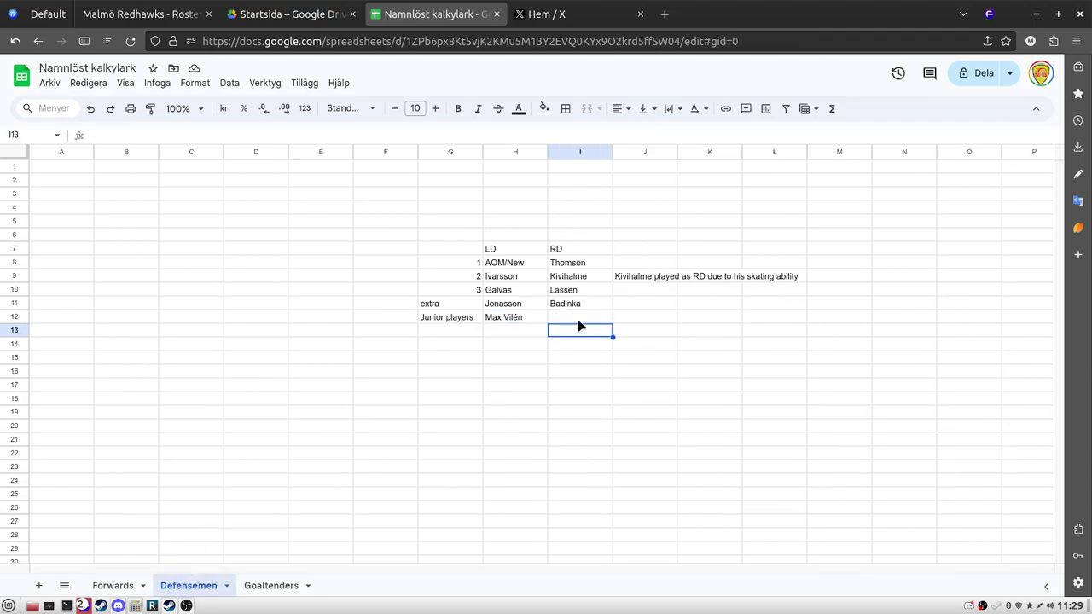
pyautogui.moveTo(510, 305); pyautogui.dragTo(520, 267)
pyautogui.click(636, 315)
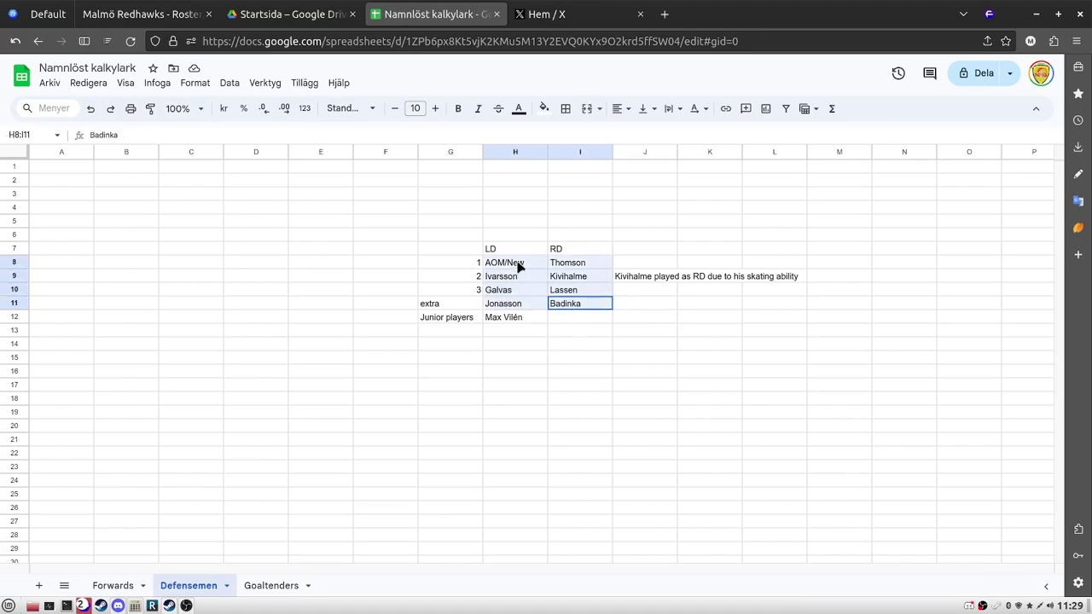
pyautogui.click(705, 334)
# Go through the defensemen pair by pair, from the first pair in row 8 to the extras in row 11
pyautogui.click(524, 268)
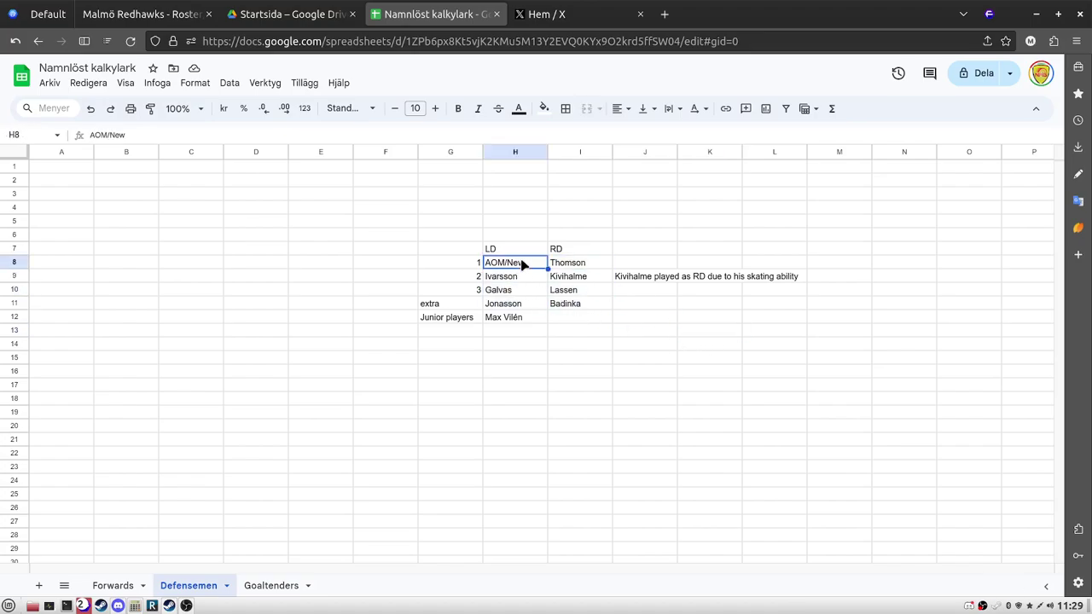
pyautogui.click(587, 268)
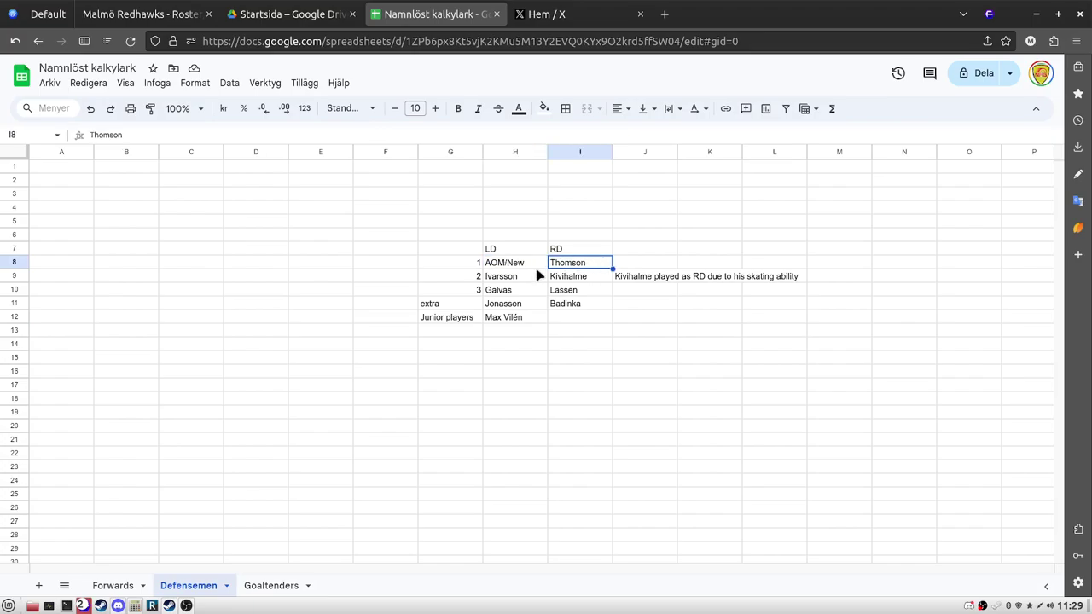
pyautogui.click(514, 281)
pyautogui.click(587, 279)
pyautogui.click(519, 287)
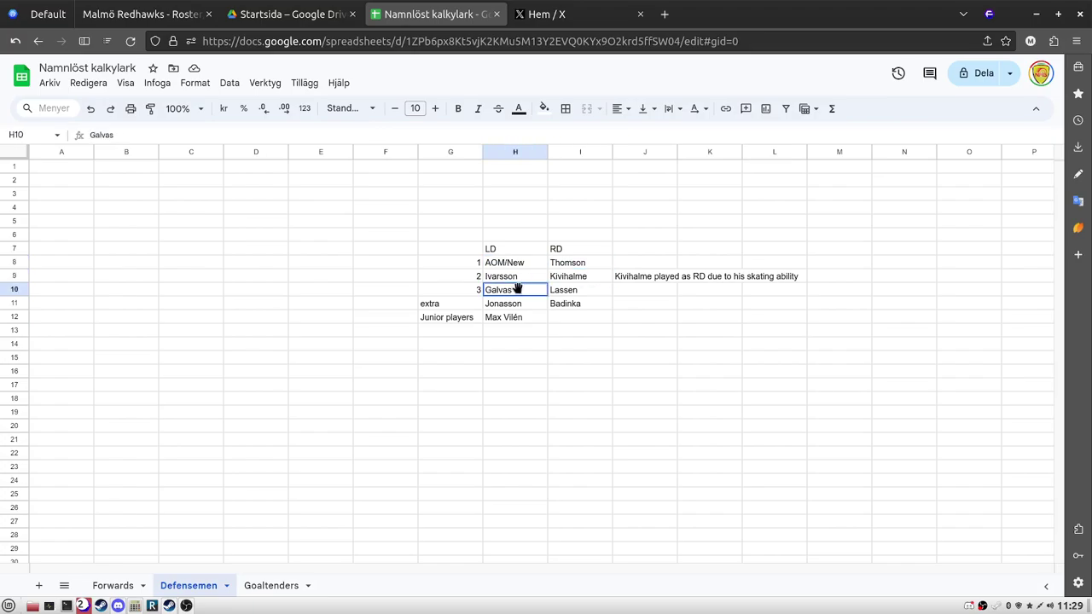
pyautogui.click(603, 296)
pyautogui.click(520, 310)
pyautogui.click(565, 313)
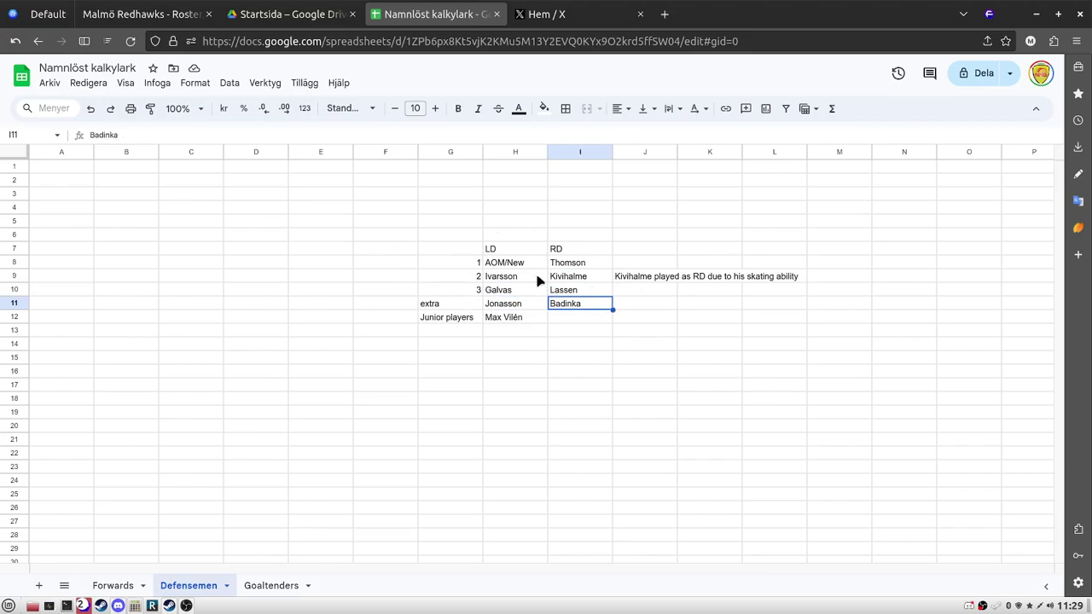
# Examine the lower defensive pairs, the extra defensemen and the junior player in row 12
pyautogui.click(507, 294)
pyautogui.moveTo(506, 294); pyautogui.dragTo(580, 307)
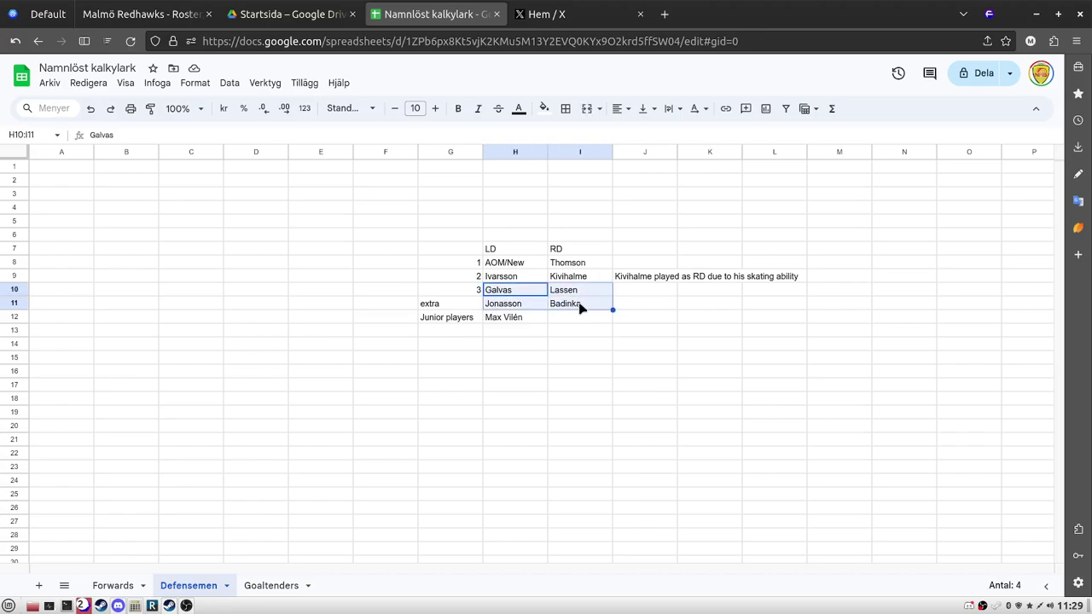
pyautogui.click(576, 346)
pyautogui.moveTo(510, 276); pyautogui.dragTo(566, 305)
pyautogui.click(517, 290)
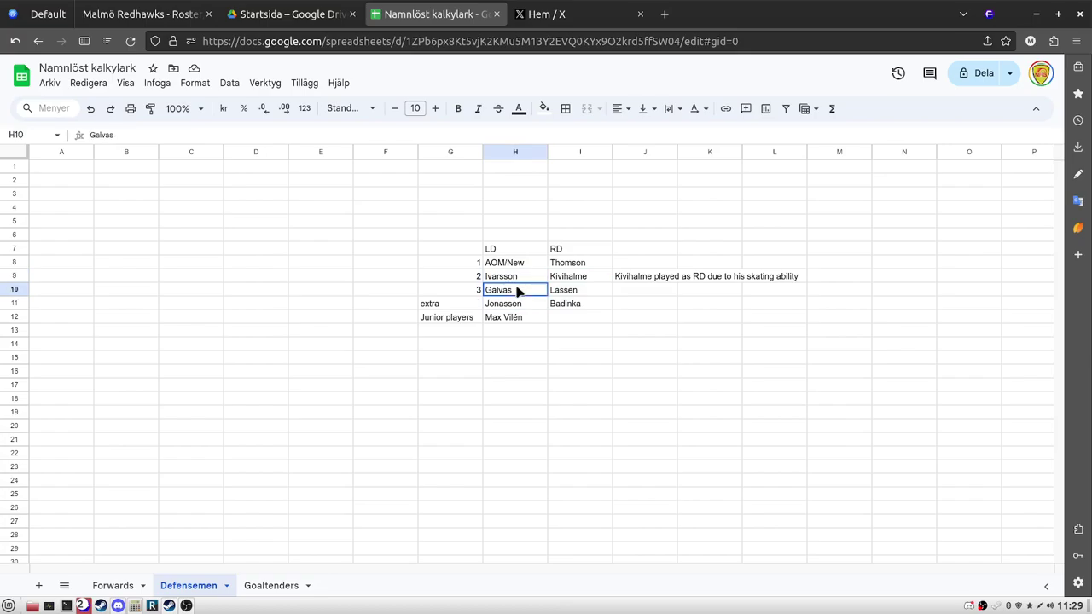
pyautogui.click(569, 295)
pyautogui.click(569, 307)
pyautogui.click(509, 305)
pyautogui.click(516, 320)
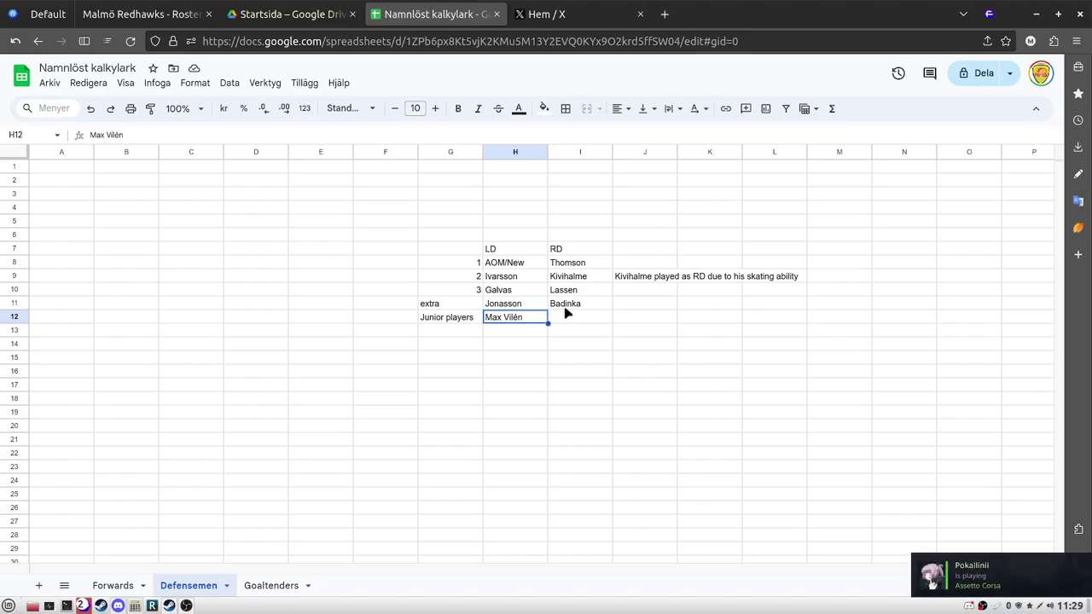
pyautogui.click(622, 332)
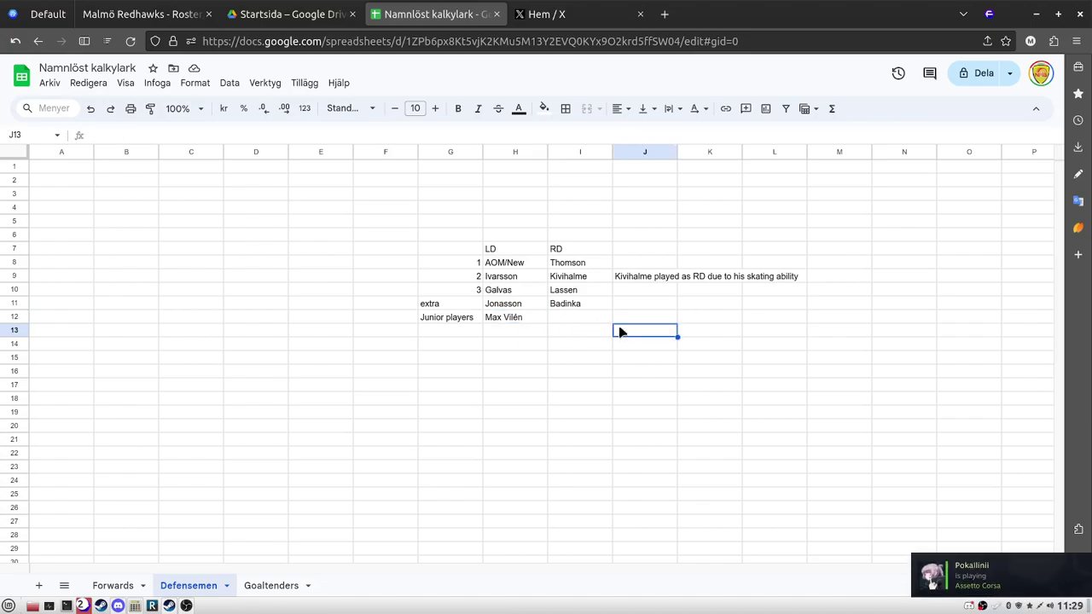
# Compare the second- and third-pair right defensemen with the extra left defenseman, and look over the whole defensive lineup again
pyautogui.click(578, 282)
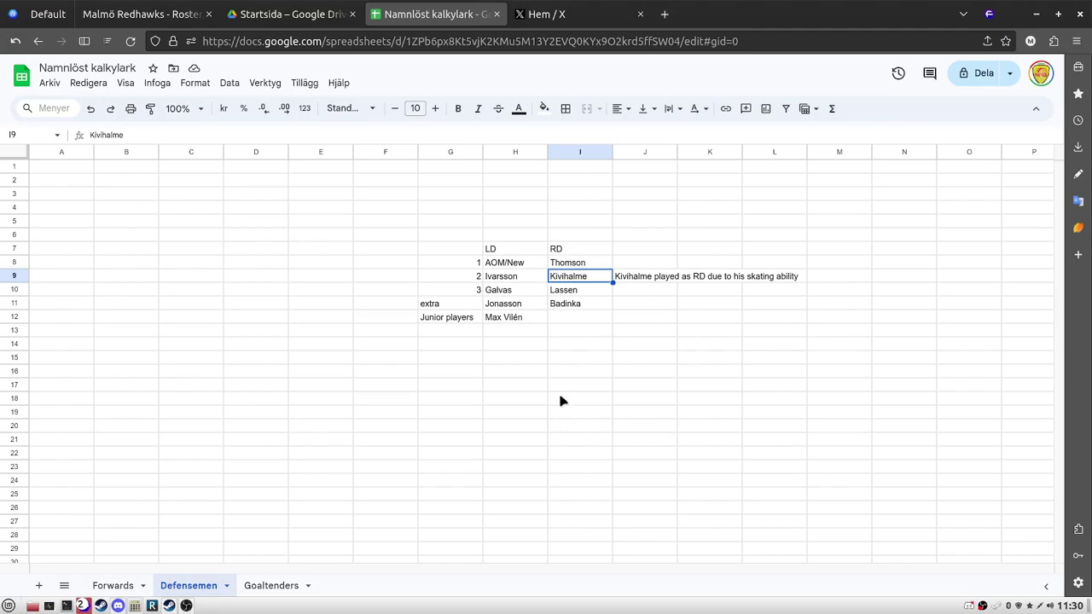
pyautogui.click(586, 290)
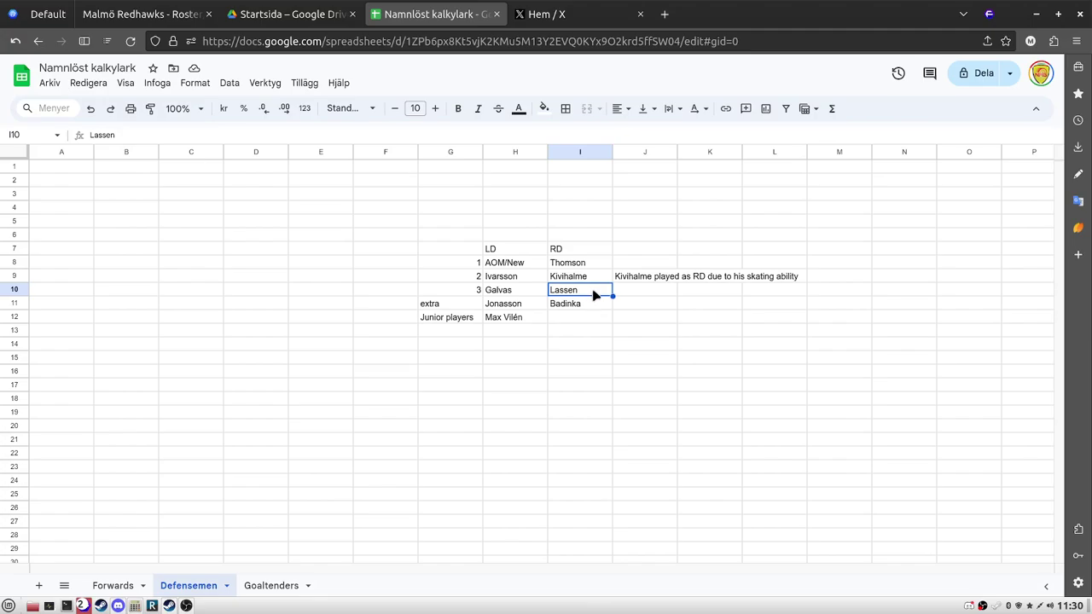
pyautogui.click(522, 300)
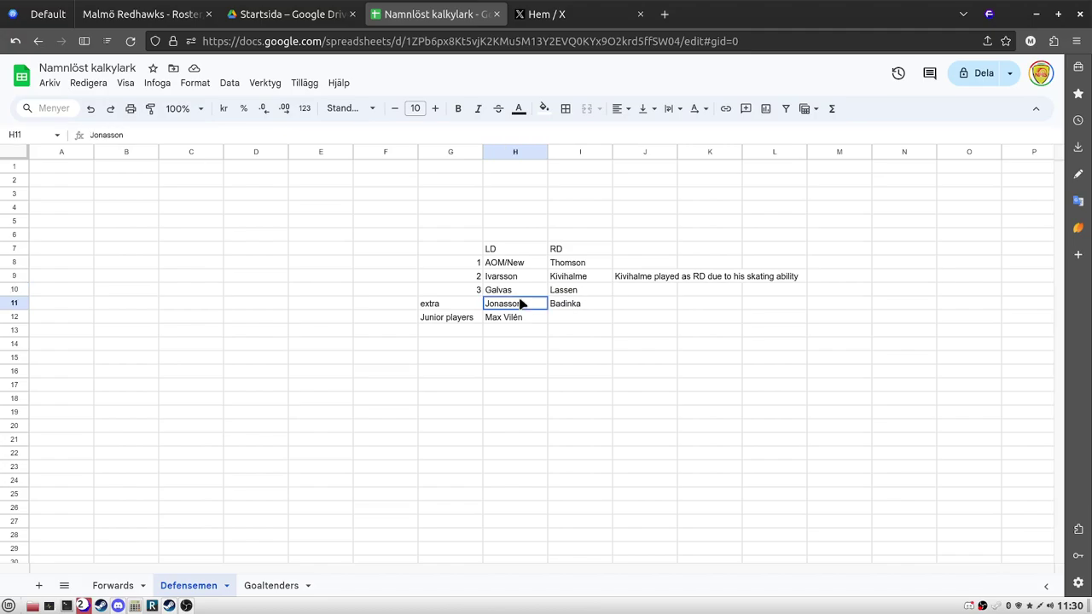
pyautogui.click(603, 294)
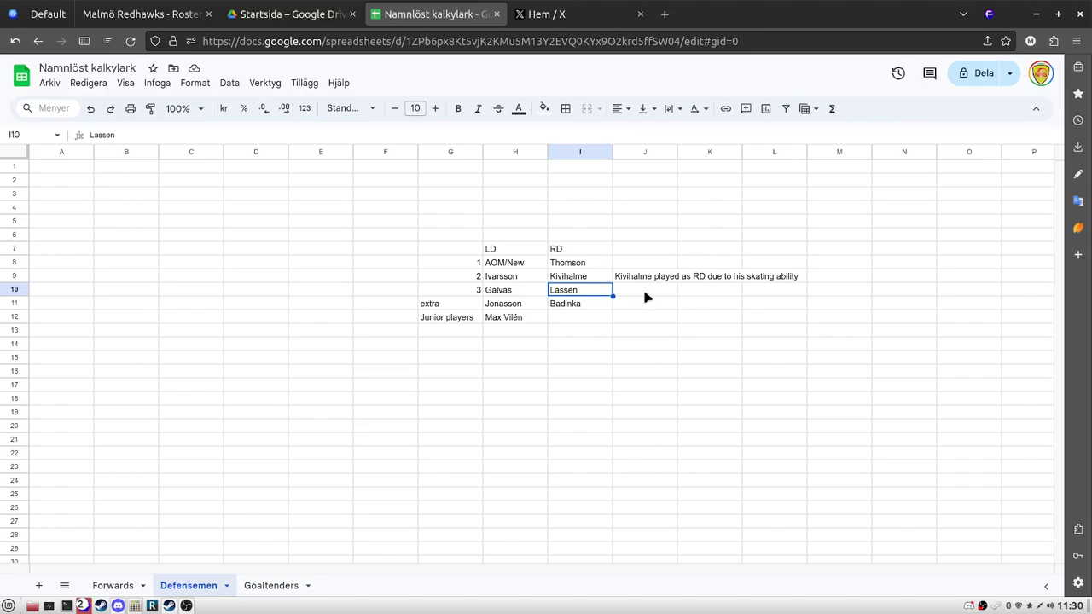
pyautogui.click(507, 303)
pyautogui.click(632, 358)
pyautogui.click(522, 307)
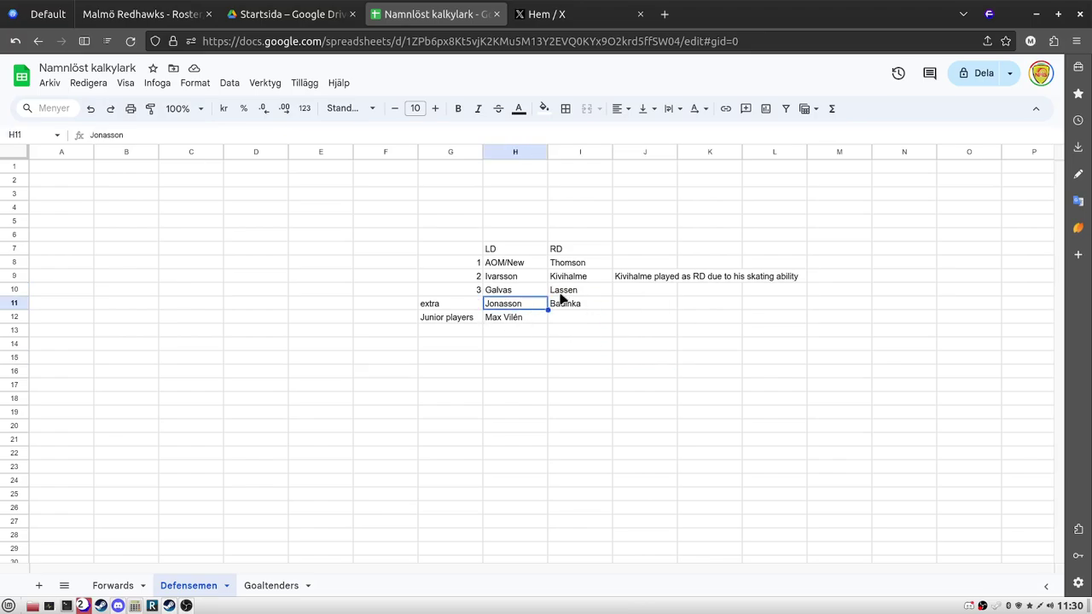
pyautogui.click(657, 333)
pyautogui.moveTo(602, 307); pyautogui.dragTo(380, 249)
pyautogui.click(590, 373)
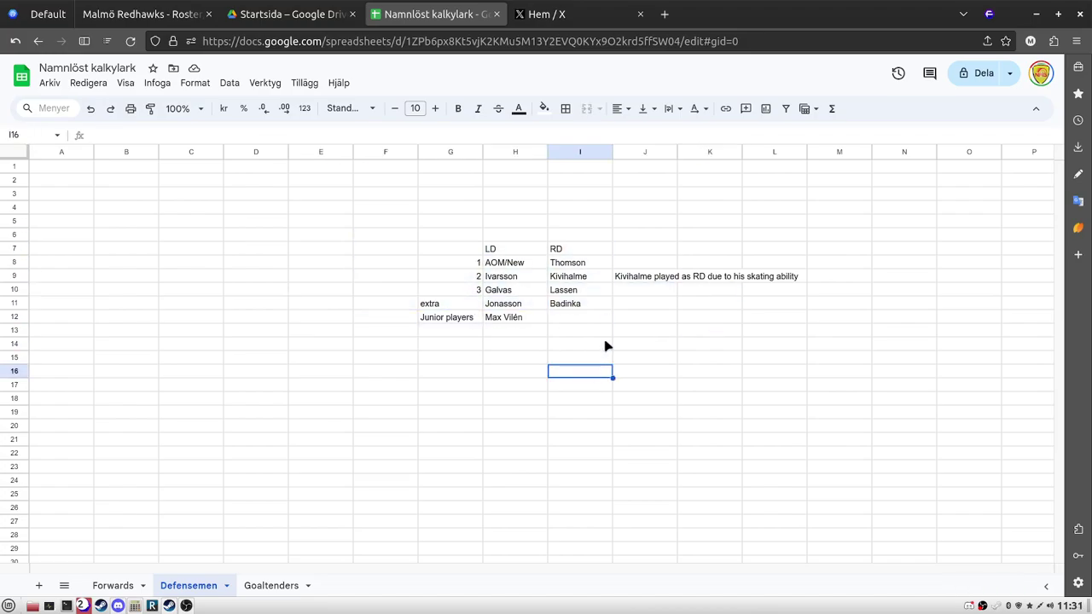
# Open the Goaltenders sheet and examine the first and second goaltenders with their planned numbers of games
pyautogui.click(266, 589)
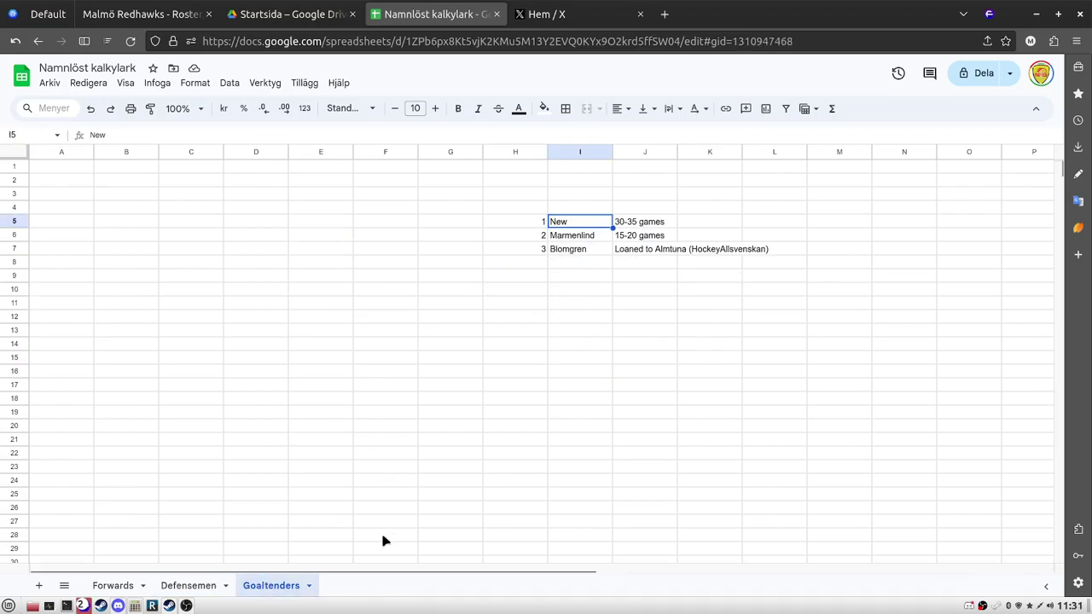
pyautogui.click(645, 290)
pyautogui.click(578, 225)
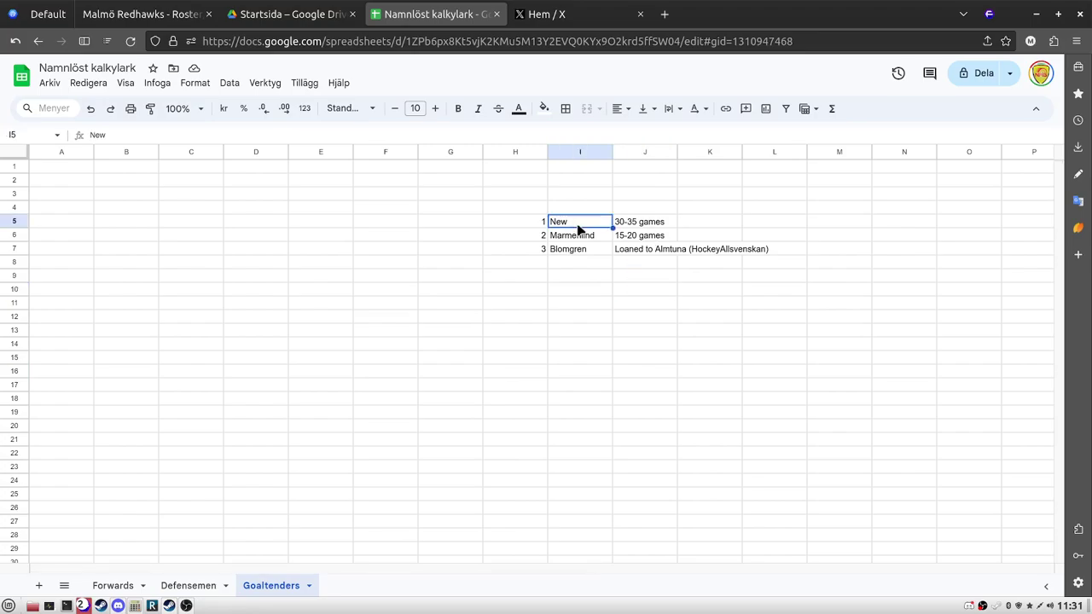
pyautogui.click(629, 225)
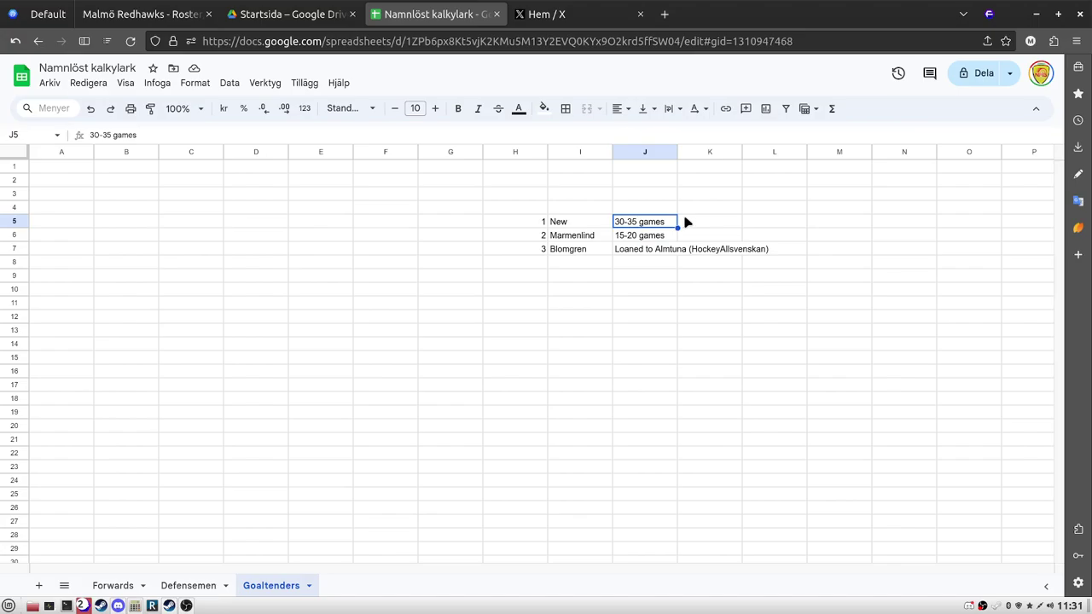
pyautogui.click(555, 239)
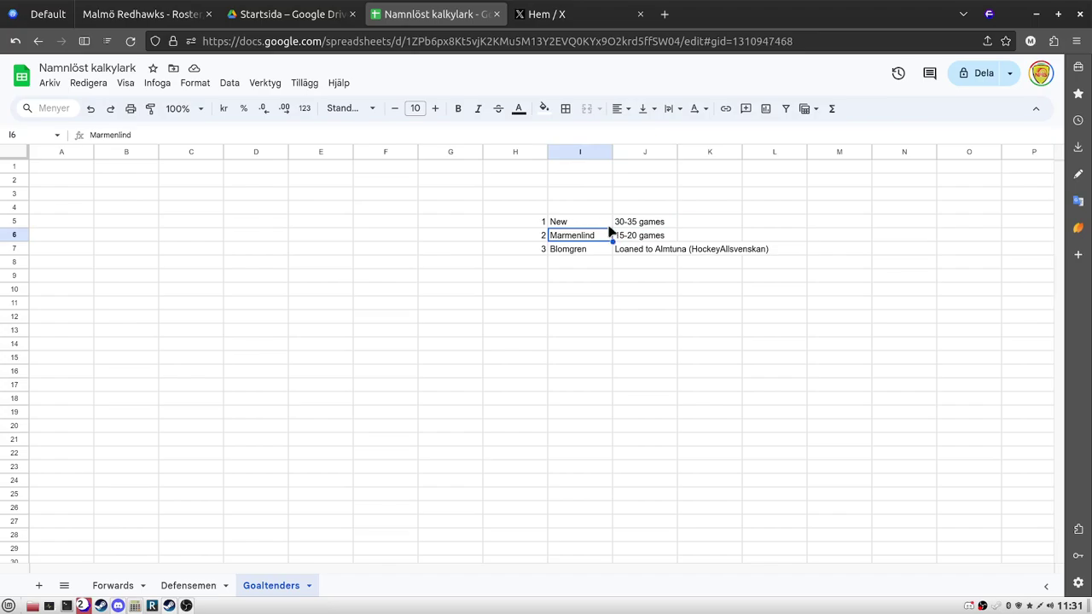
pyautogui.click(625, 241)
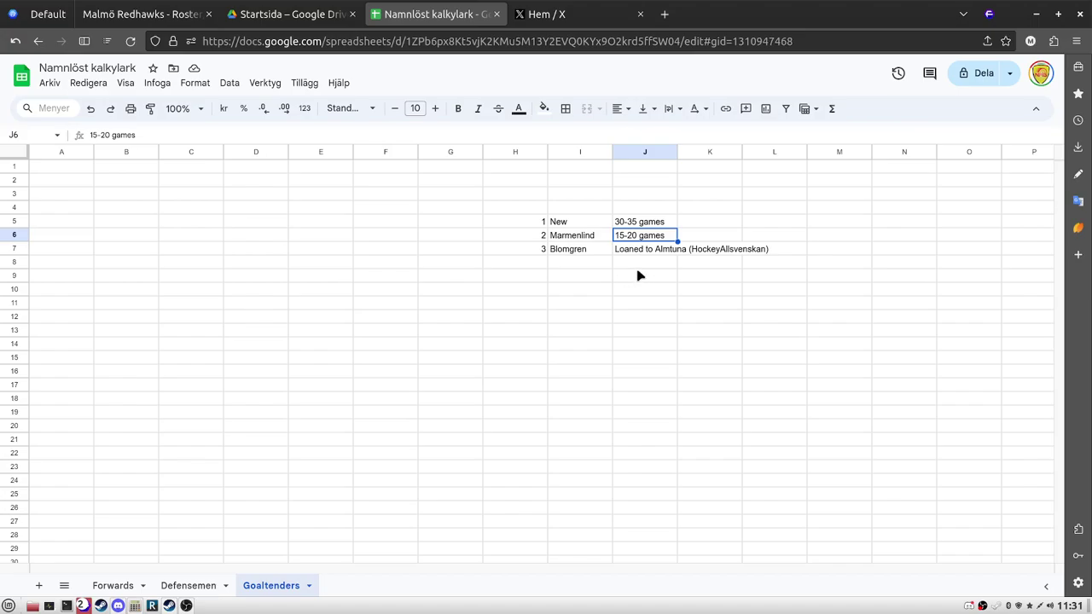
pyautogui.click(577, 236)
pyautogui.click(582, 225)
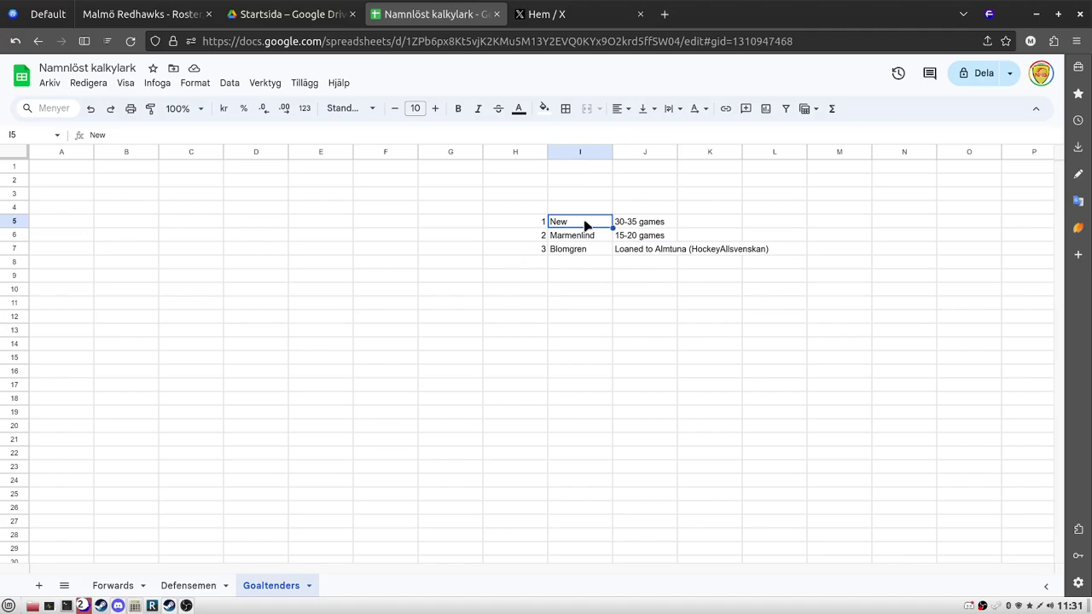
pyautogui.click(641, 225)
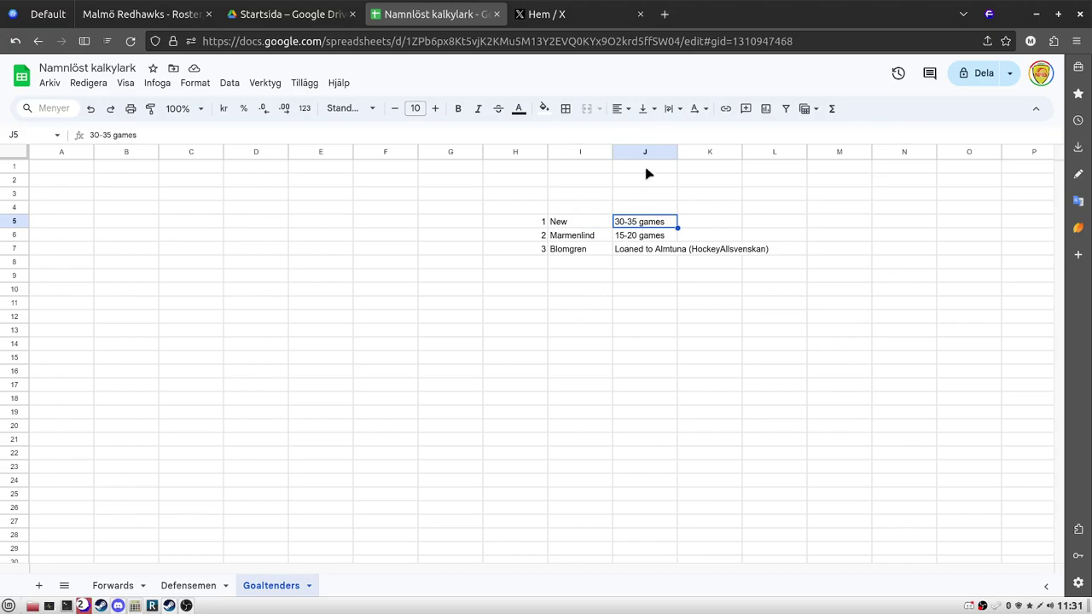
pyautogui.click(645, 237)
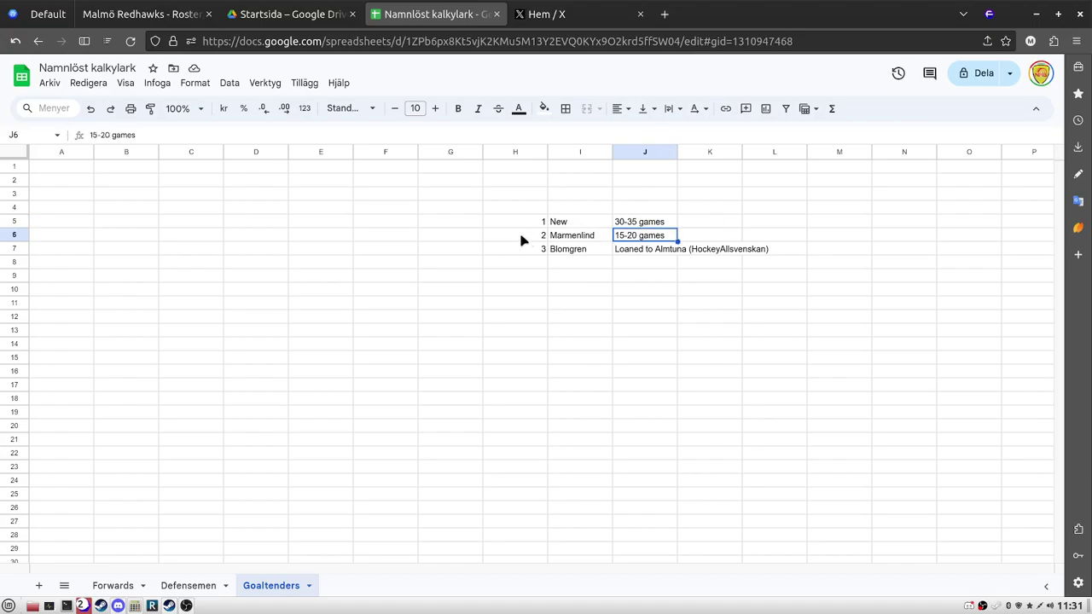
# Examine the third goaltender in row 7 of the Goaltenders sheet together with his loan note
pyautogui.click(571, 237)
pyautogui.click(555, 248)
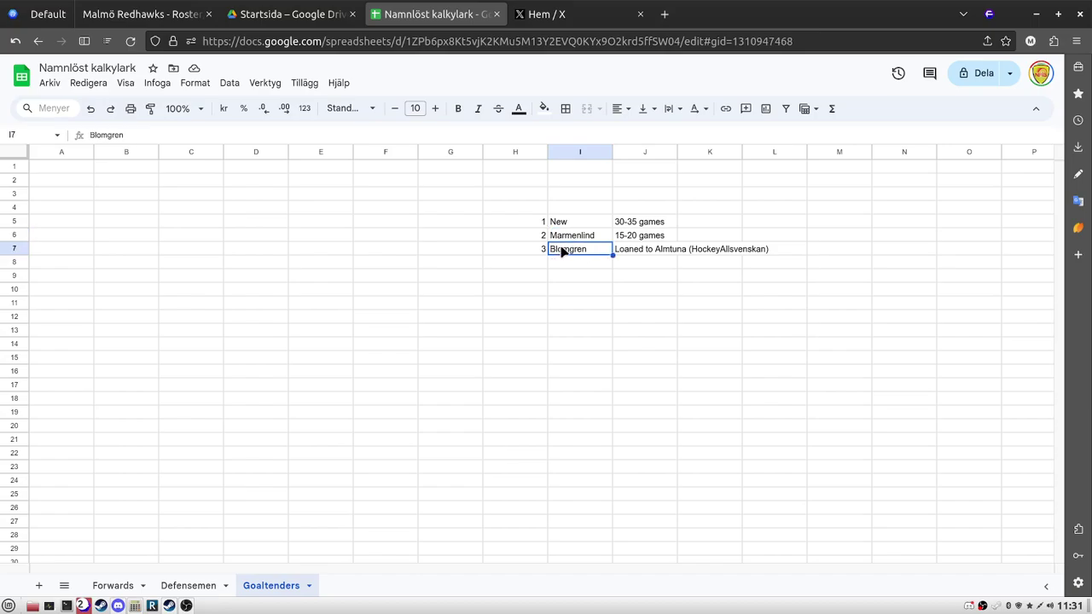
pyautogui.click(650, 255)
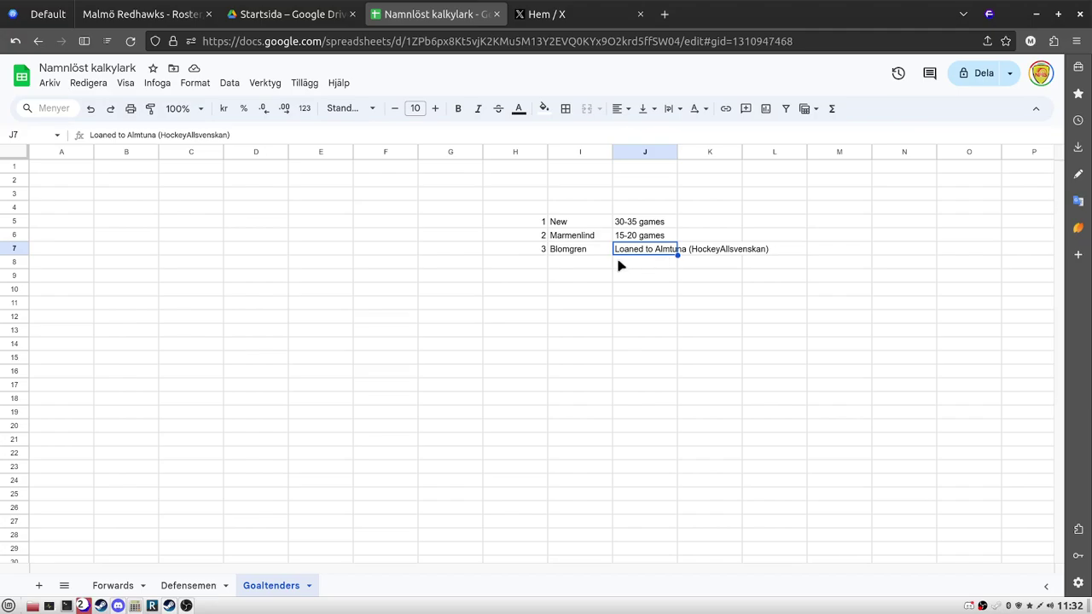
pyautogui.click(588, 266)
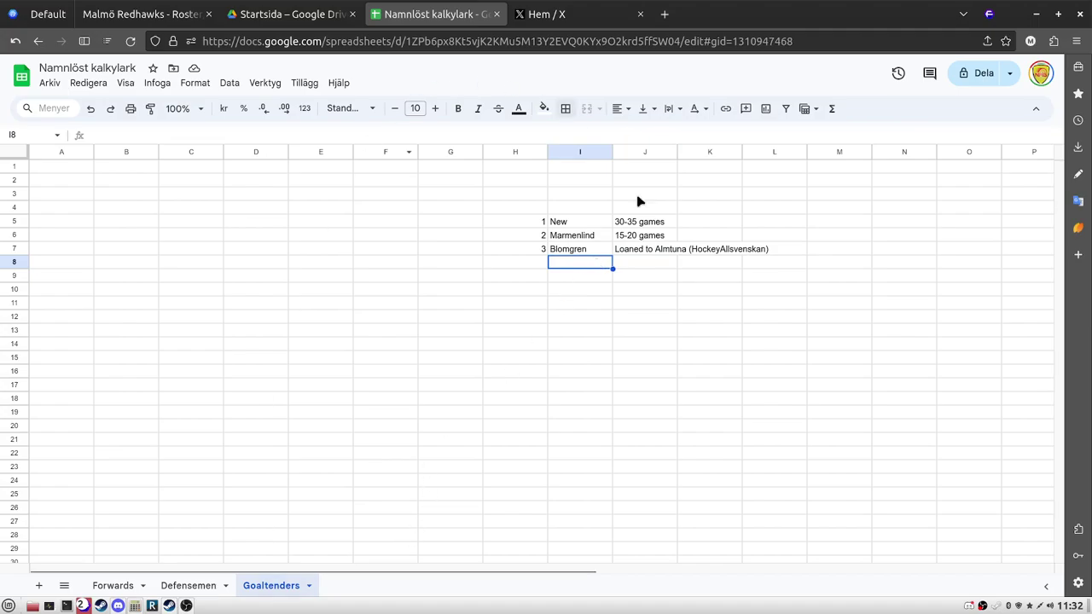
# Look over the Defensemen and Goaltenders sheets once more and bring up the Forwards sheet
pyautogui.click(184, 586)
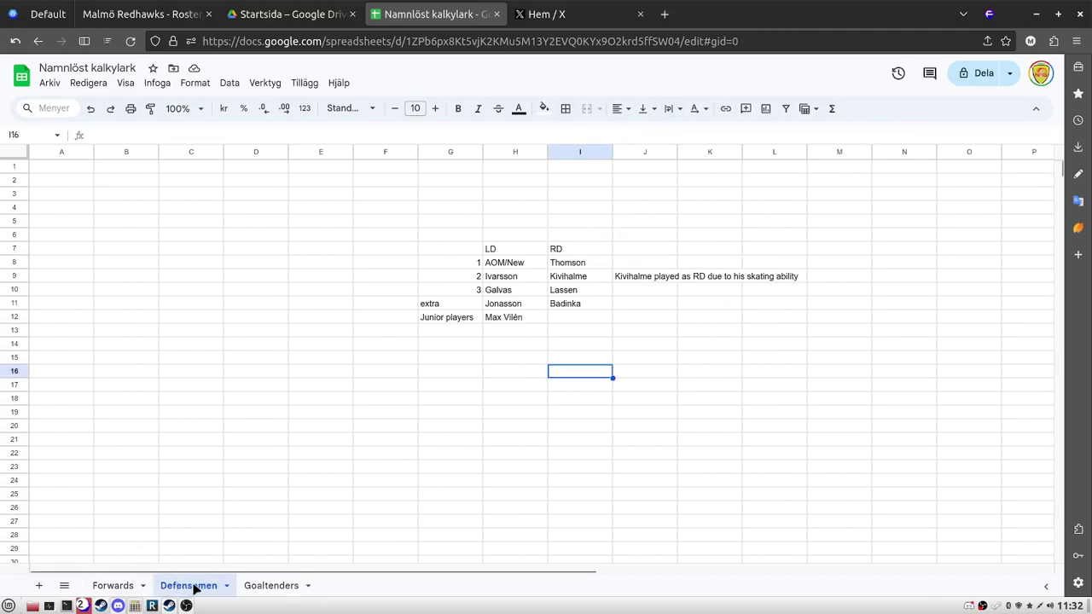
pyautogui.click(281, 588)
pyautogui.click(179, 589)
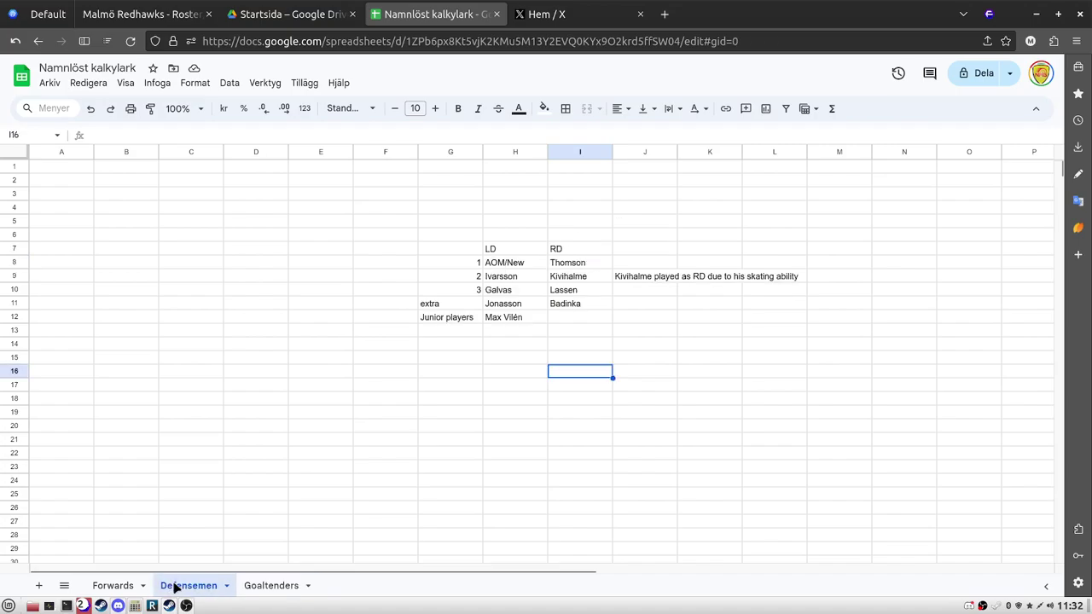
pyautogui.click(111, 587)
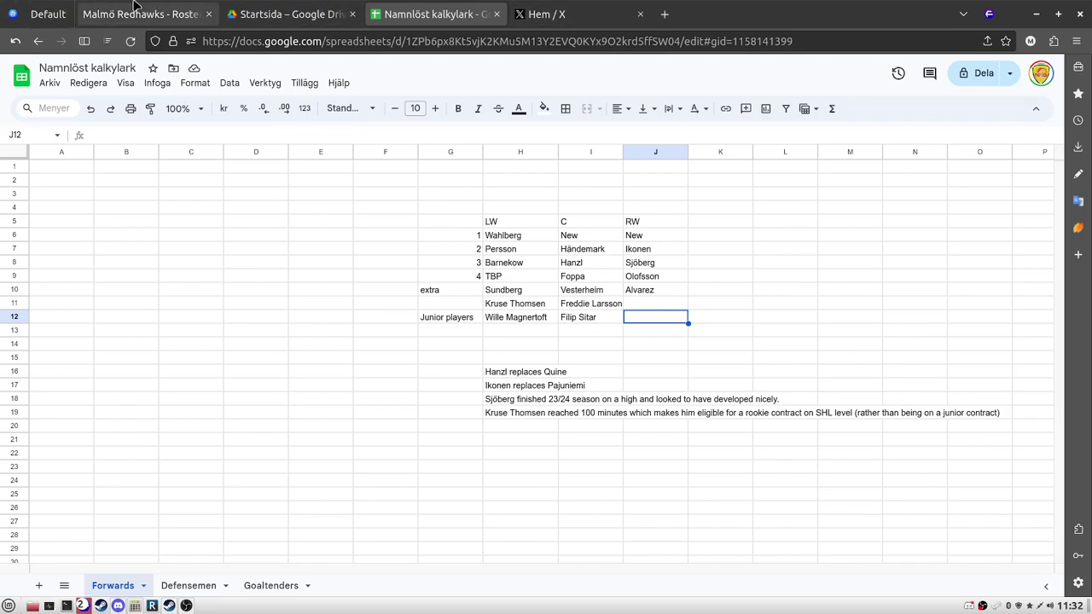
# Switch to the browser tab with the Malmö Redhawks roster and load flashscore.se in it
pyautogui.click(171, 13)
pyautogui.click(501, 34)
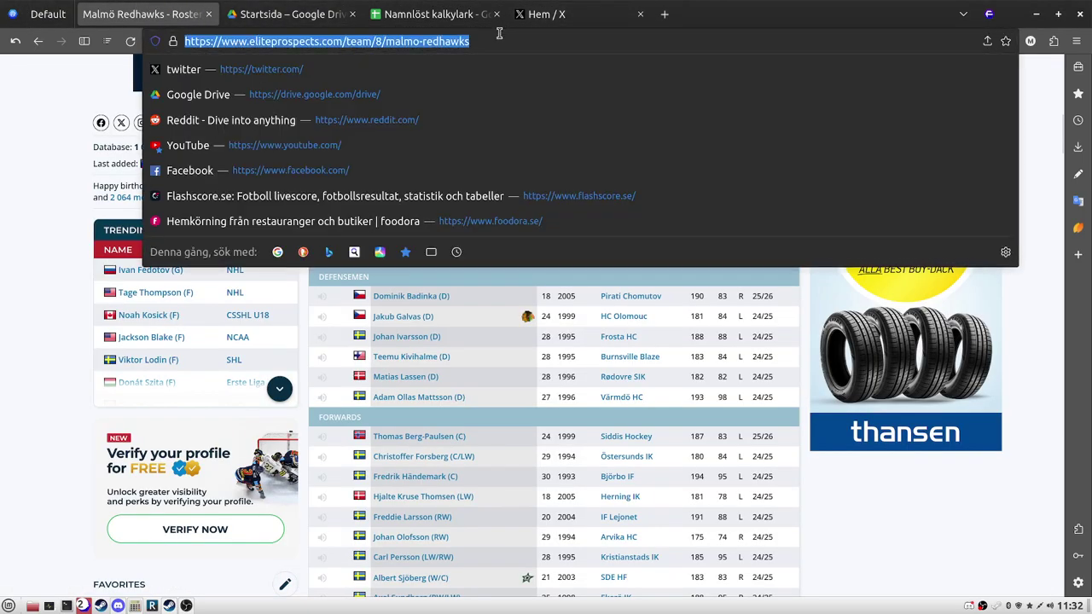
pyautogui.write('flashscore.se/')
pyautogui.press('Return')
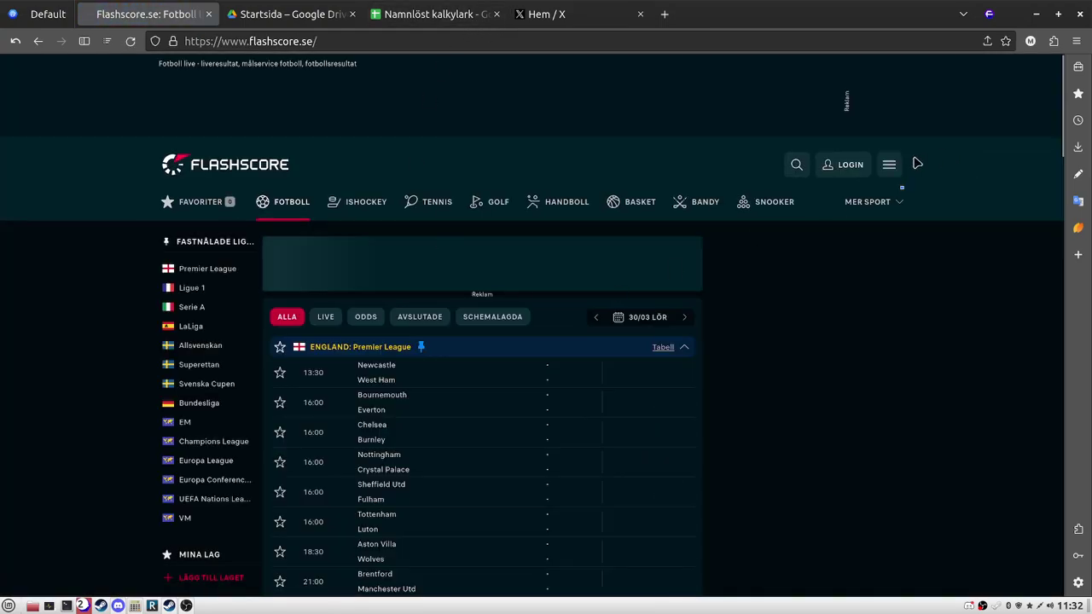
# Search Flashscore for "belleville", open the Belleville Senators ice hockey team and view its upcoming matches
pyautogui.click(796, 165)
pyautogui.write('bel')
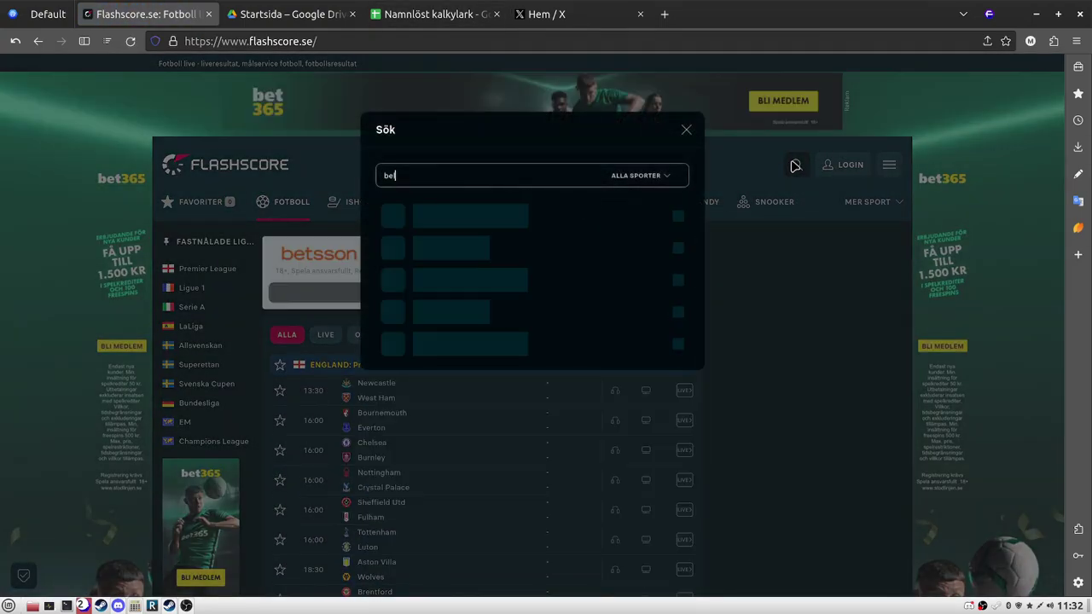
pyautogui.write('leville')
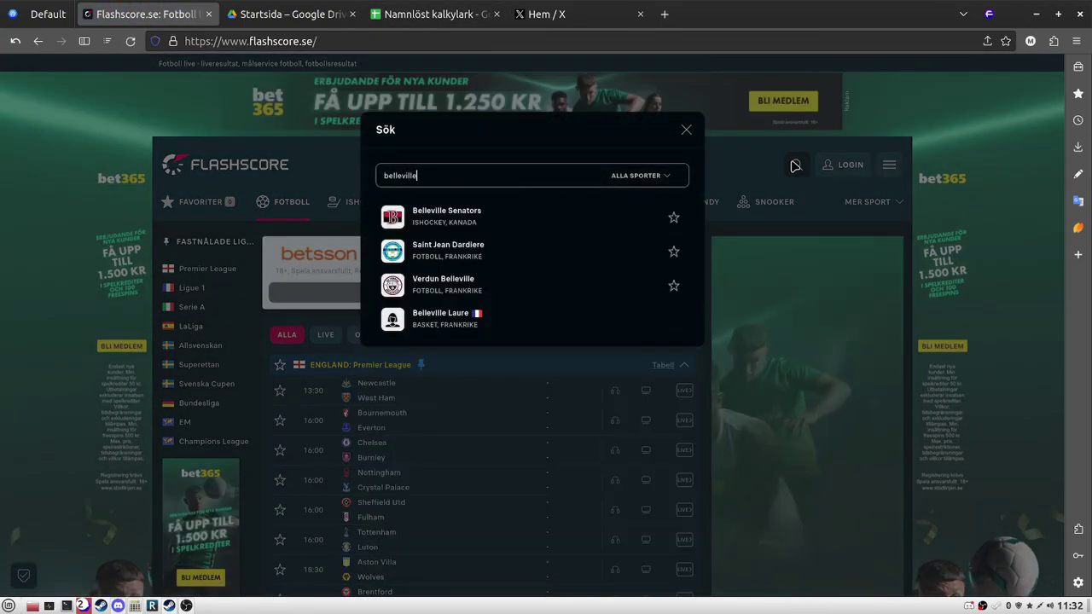
pyautogui.click(490, 229)
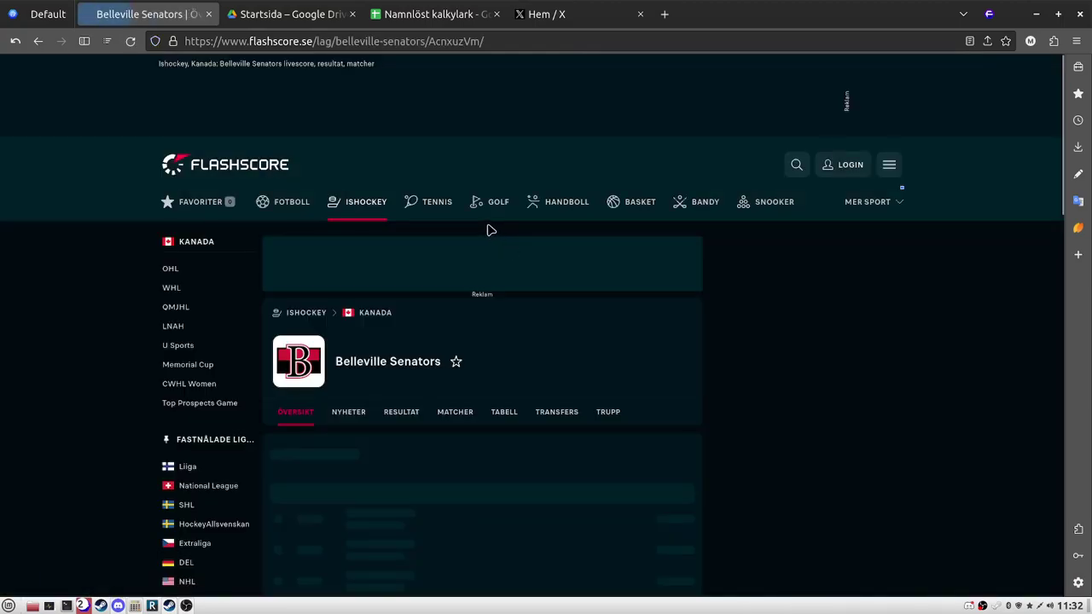
pyautogui.scroll(-3, 447, 365)
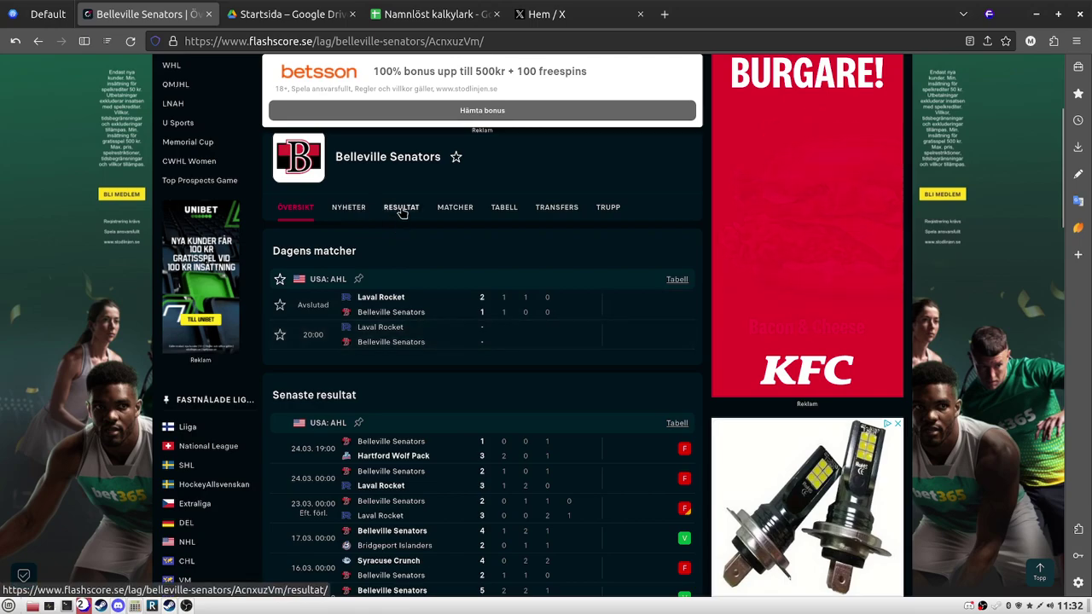
pyautogui.click(457, 208)
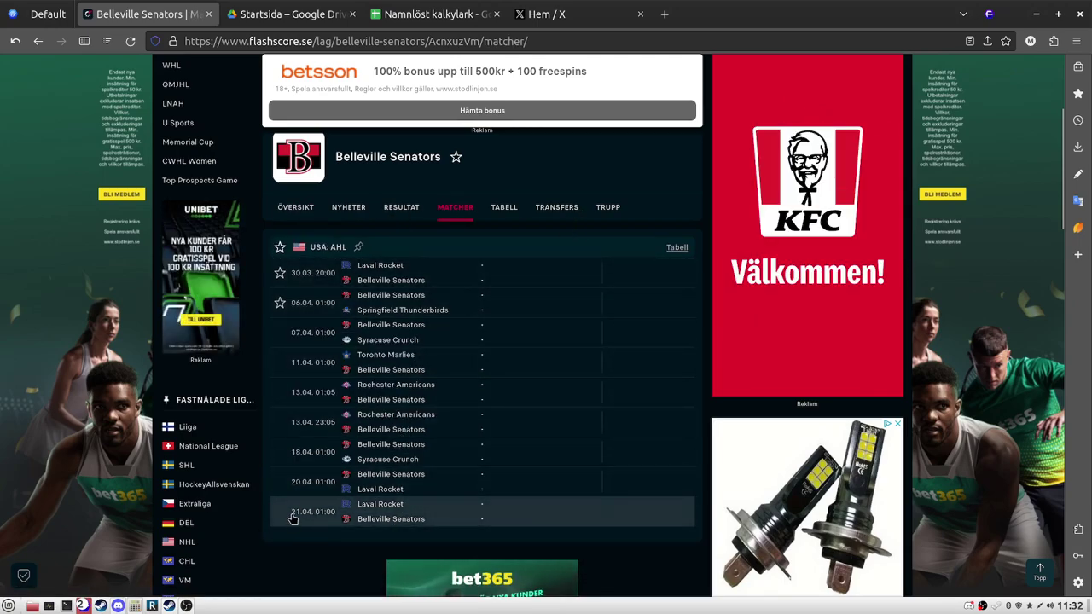
# Open the AHL standings and examine the Belleville Senators' place in the North Division, along with the other divisions
pyautogui.click(504, 207)
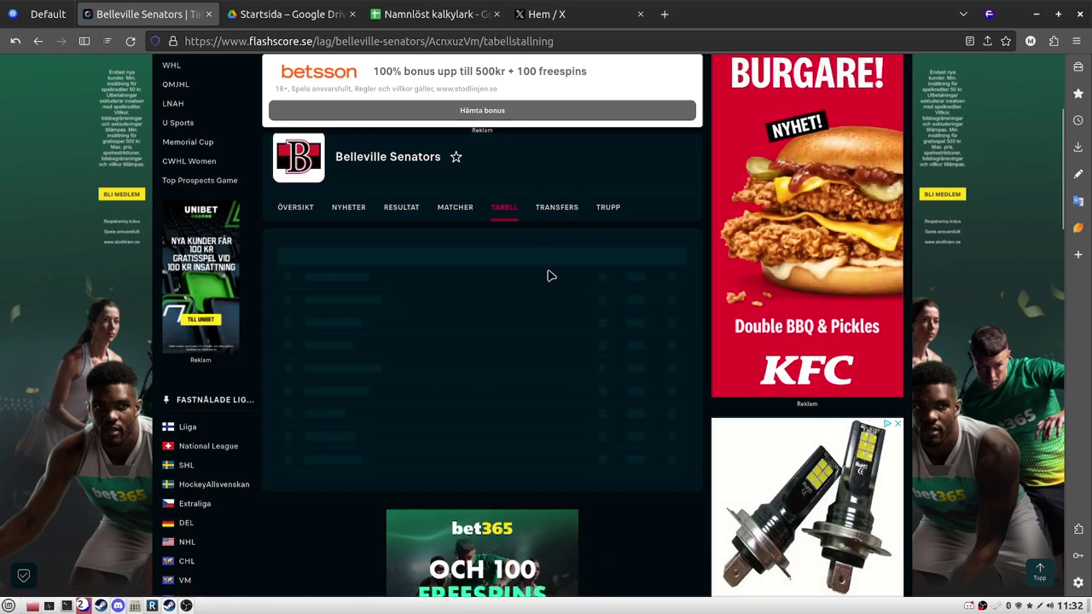
pyautogui.scroll(-5, 361, 351)
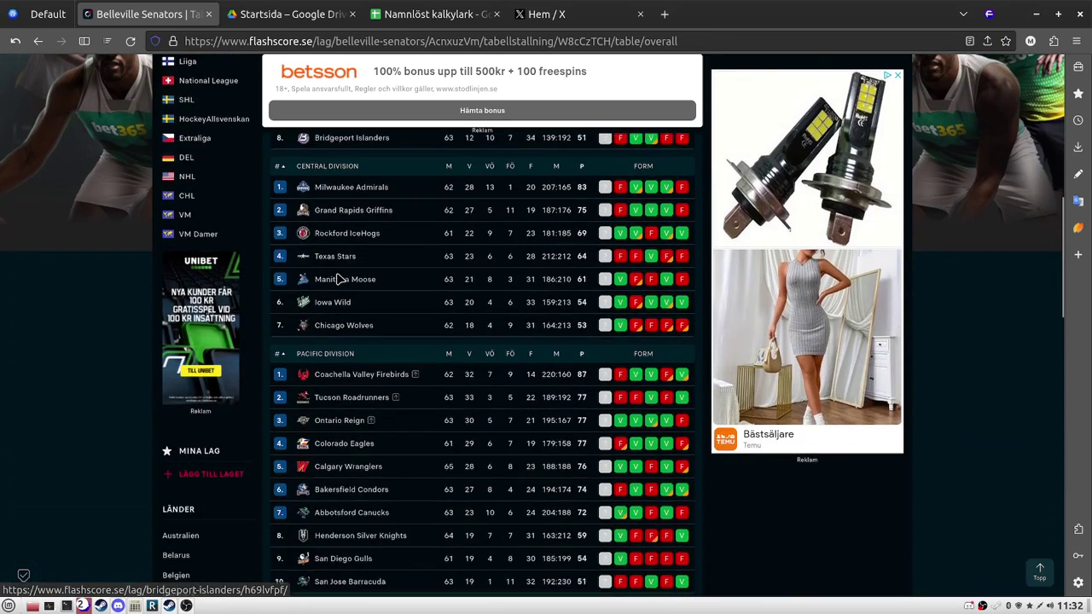
pyautogui.scroll(2, 340, 281)
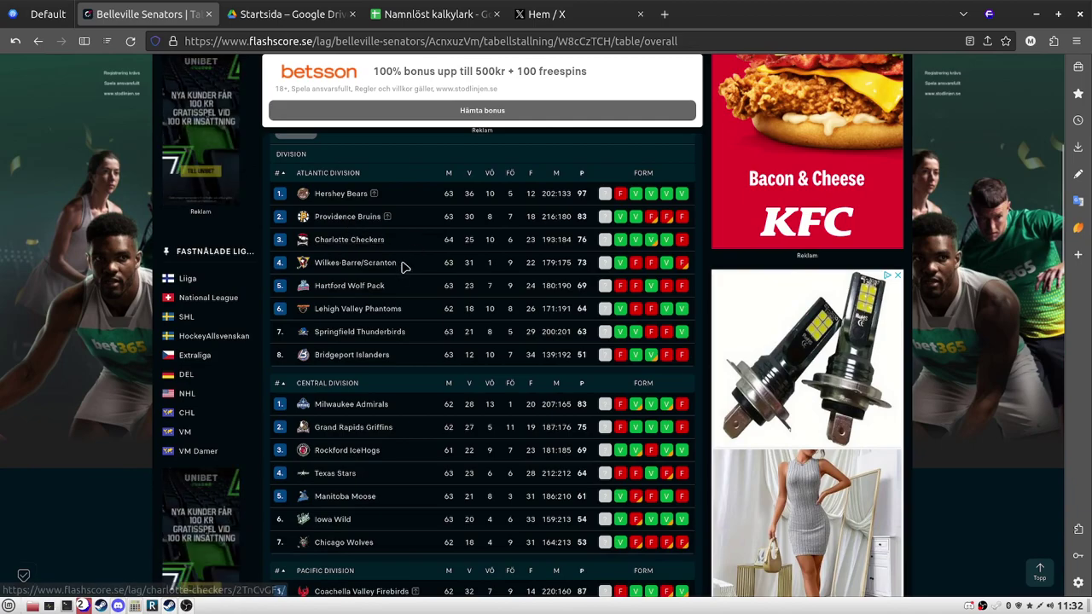
pyautogui.scroll(-5, 386, 321)
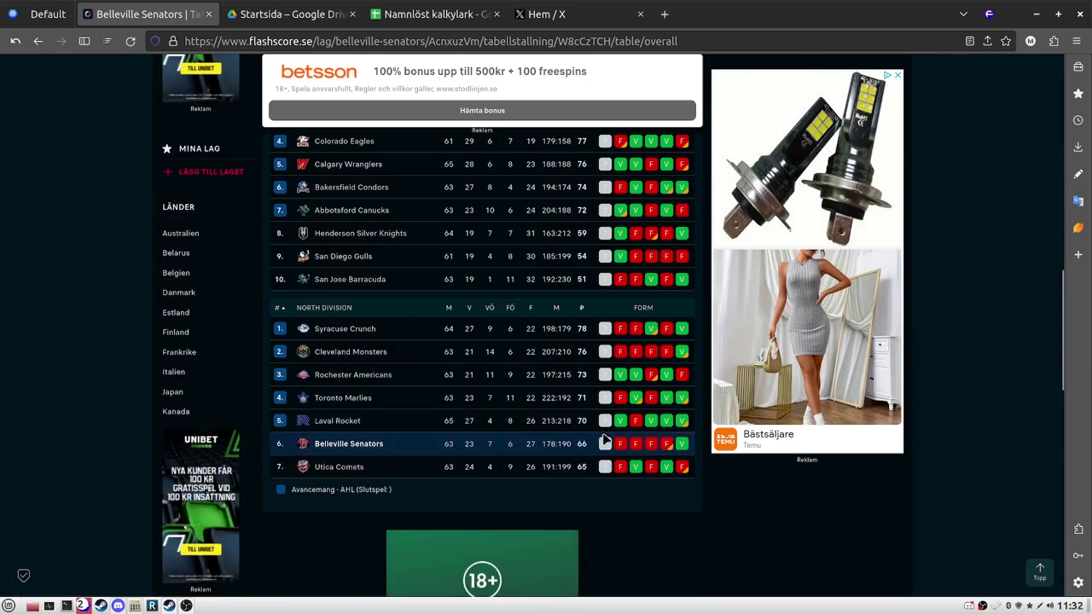
pyautogui.moveTo(663, 449)
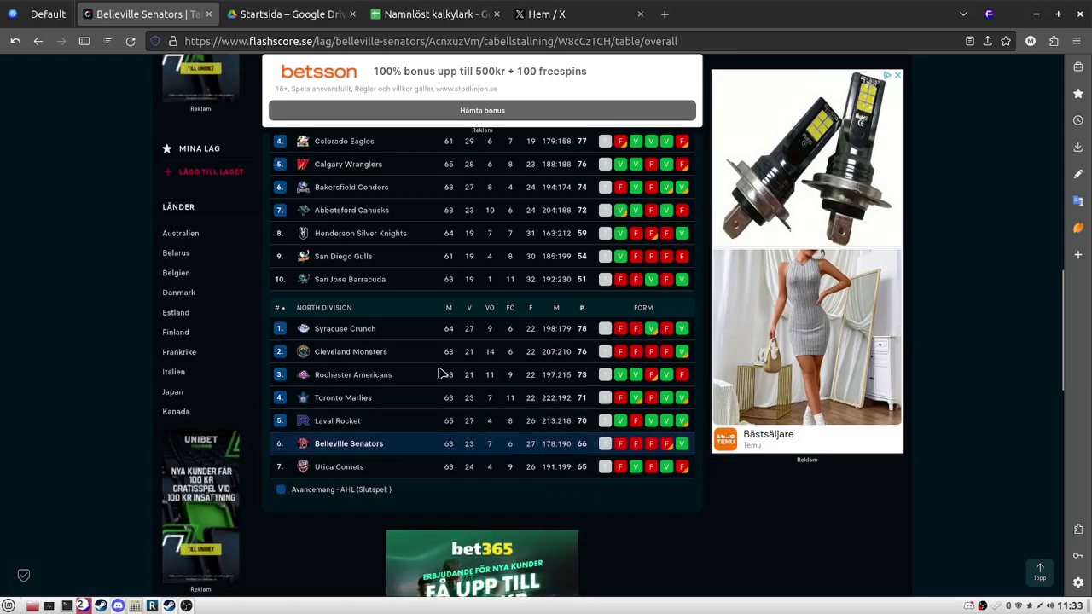
pyautogui.scroll(7, 351, 259)
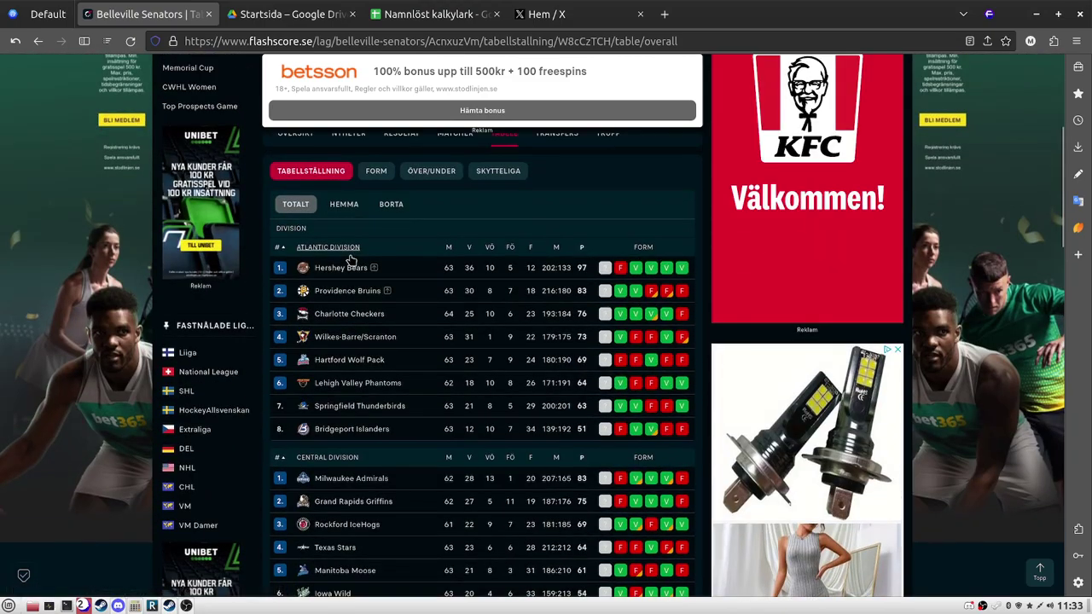
pyautogui.scroll(-10, 351, 259)
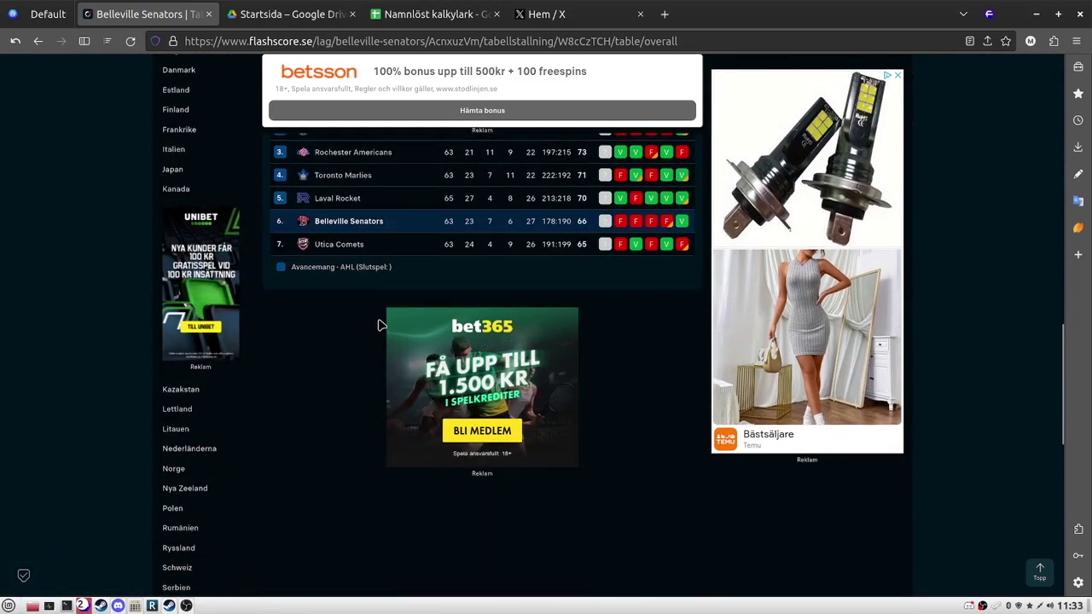
pyautogui.scroll(3, 282, 317)
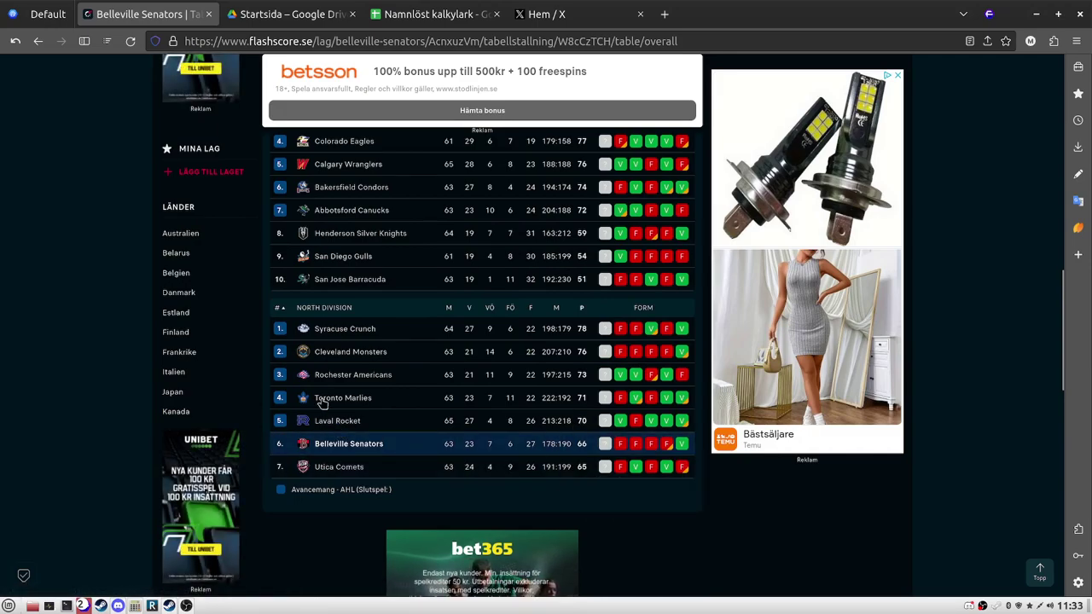
pyautogui.scroll(3, 332, 384)
# Glance at the X home feed and return to the Forwards sheet of the lineup spreadsheet
pyautogui.click(546, 14)
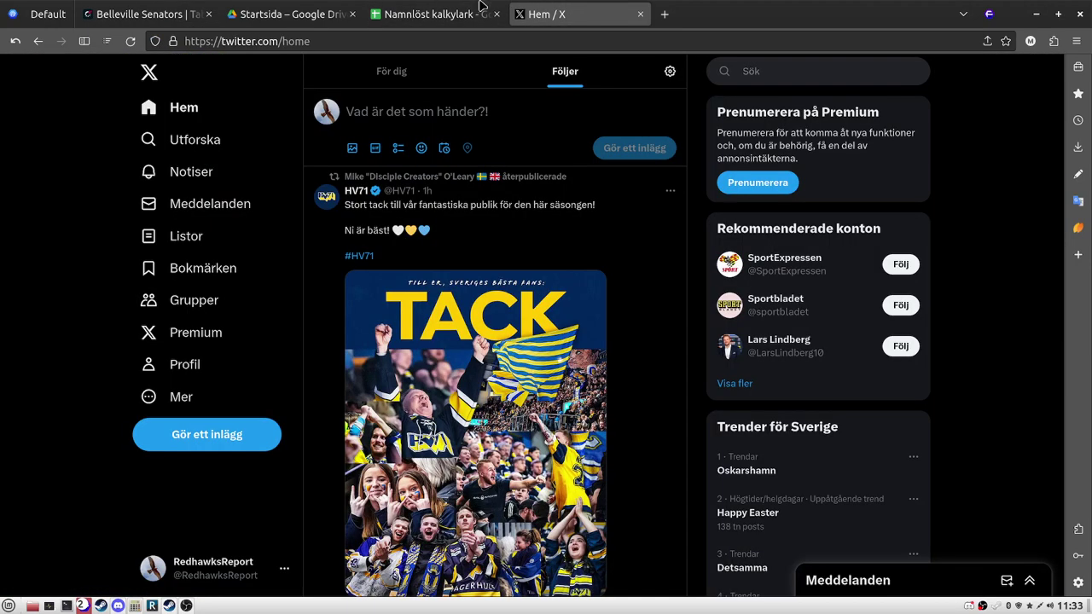
pyautogui.click(431, 13)
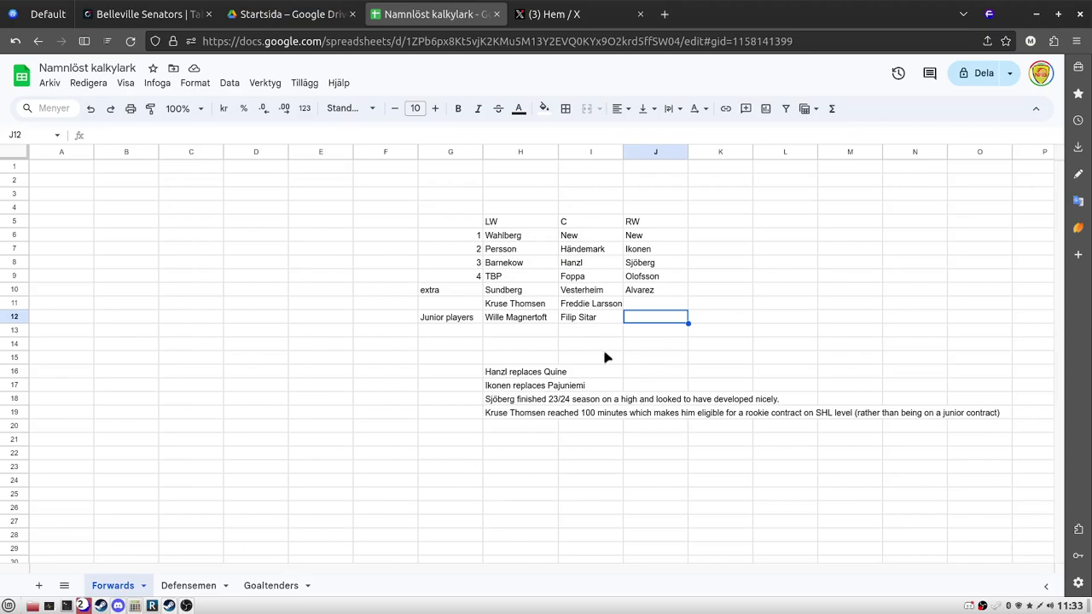